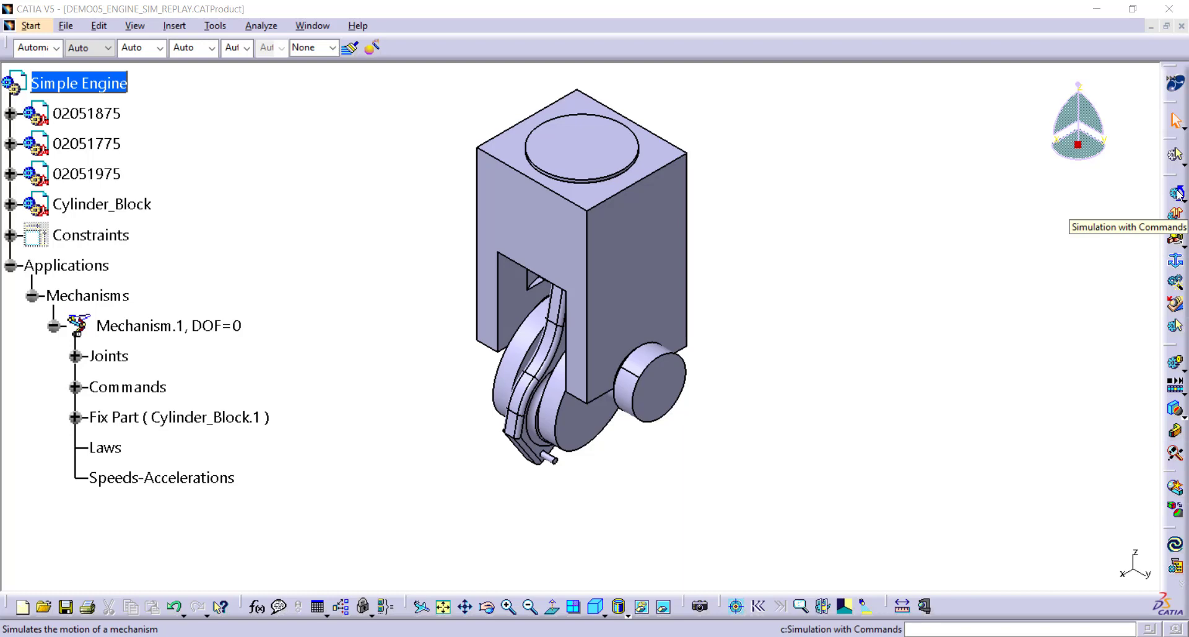
# Step: Simulate Mechanism.1 with commands, moving Command.1 to 216 so the engine stays in that crank position
pyautogui.click(1176, 193)
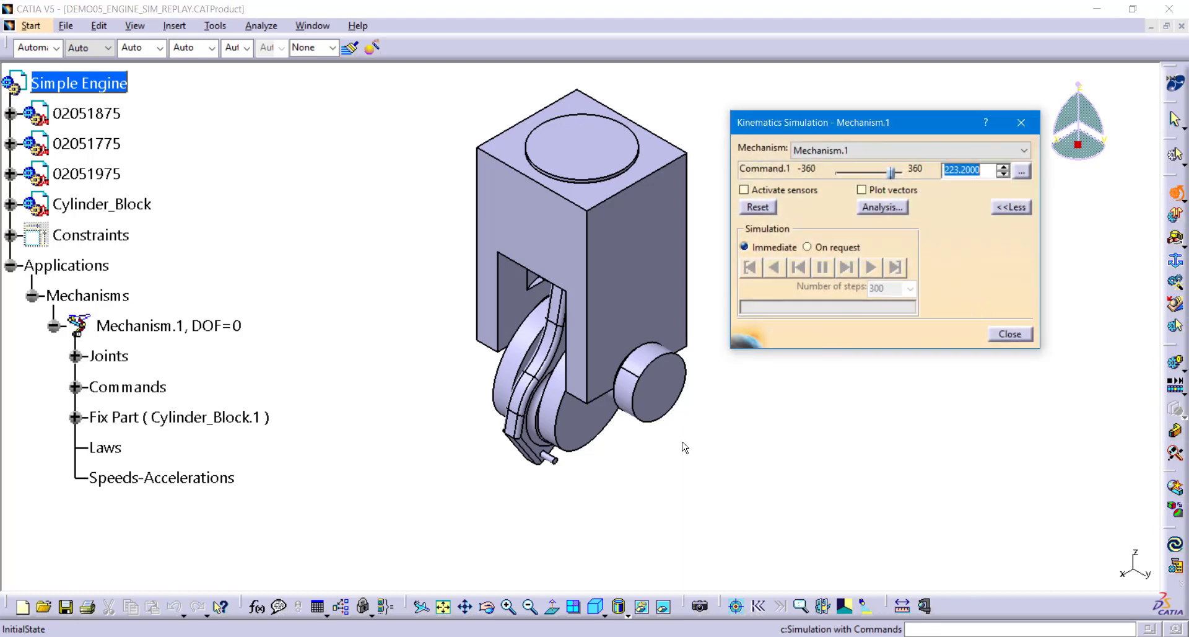
pyautogui.rightClick(559, 441)
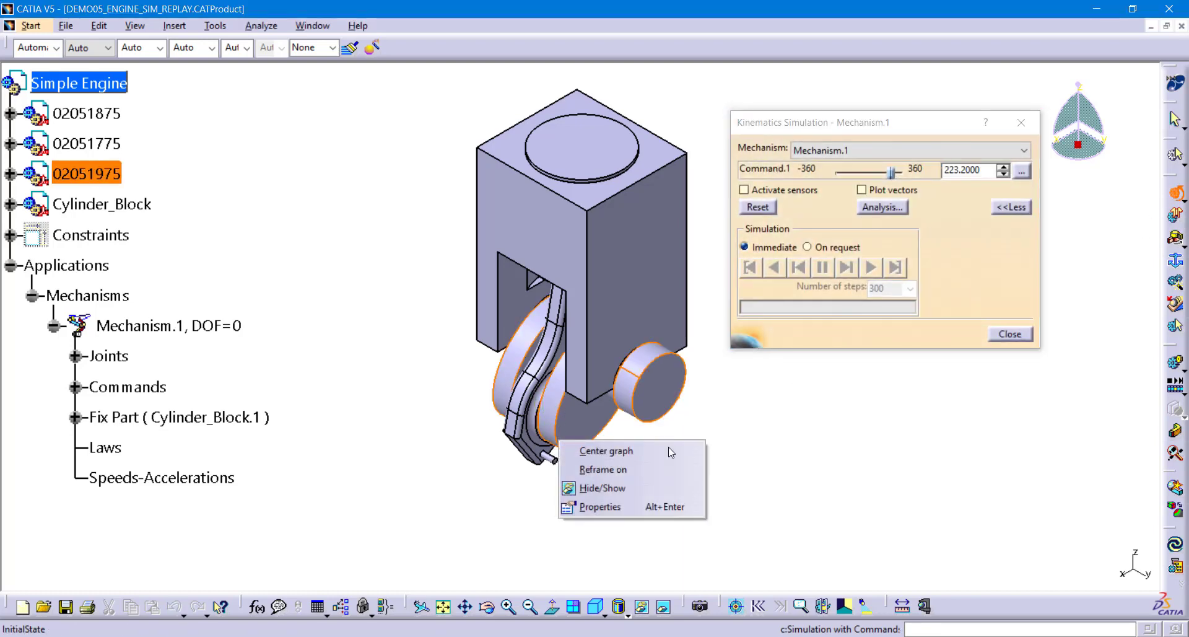
pyautogui.click(728, 424)
pyautogui.moveTo(561, 507); pyautogui.dragTo(564, 474, button='middle')
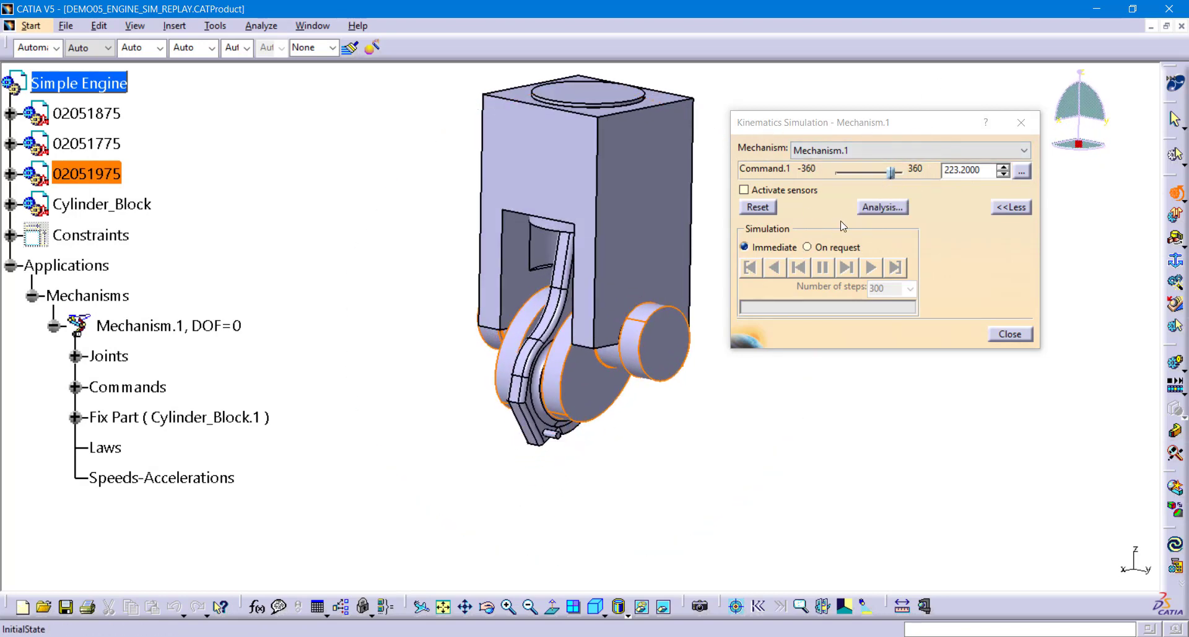
pyautogui.moveTo(892, 172)
pyautogui.mouseDown()
pyautogui.moveTo(853, 172)
pyautogui.moveTo(909, 182)
pyautogui.moveTo(892, 176)
pyautogui.mouseUp()
pyautogui.moveTo(600, 353); pyautogui.dragTo(666, 320, button='middle')
pyautogui.moveTo(622, 526); pyautogui.dragTo(647, 372, button='middle')
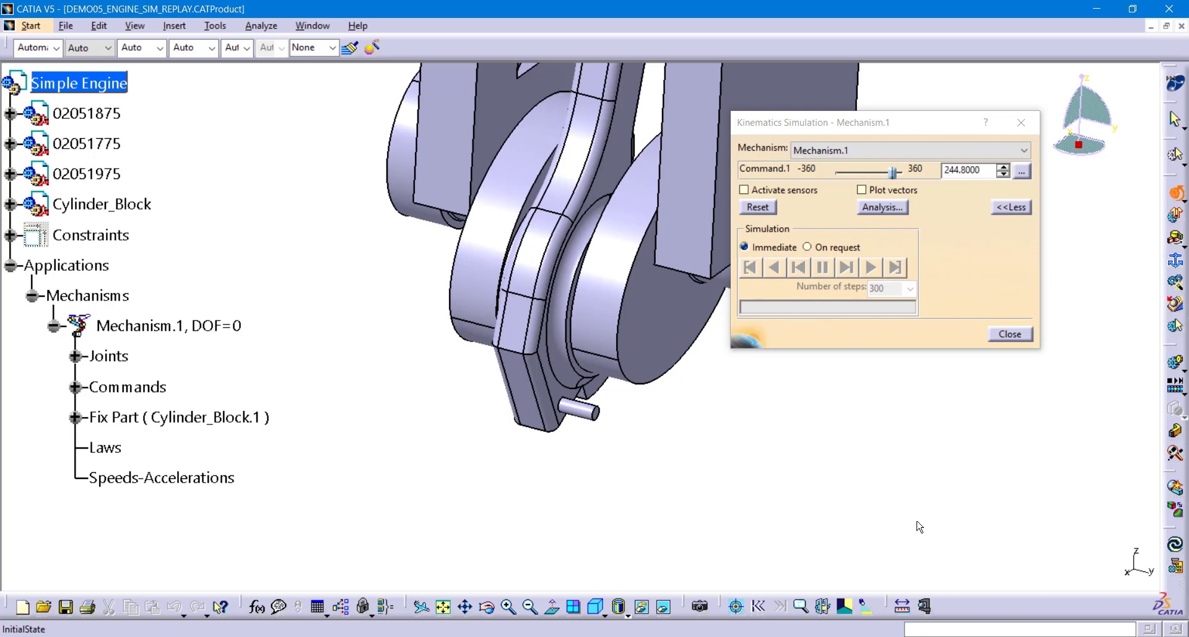
pyautogui.moveTo(893, 173)
pyautogui.mouseDown()
pyautogui.moveTo(904, 189)
pyautogui.moveTo(891, 185)
pyautogui.mouseUp()
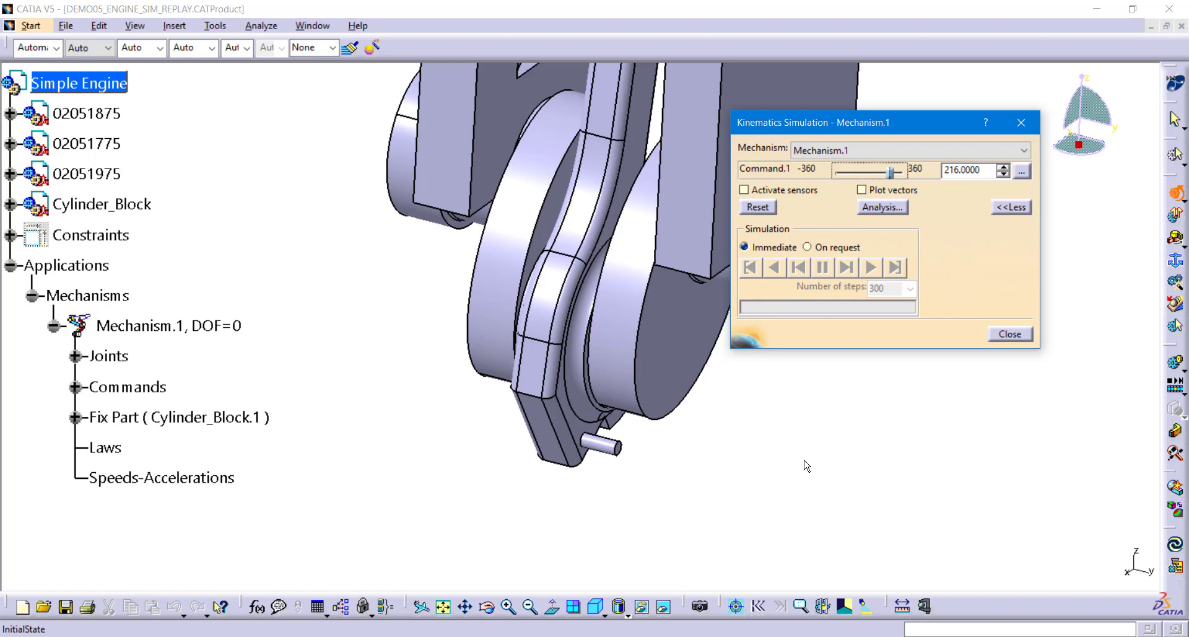
pyautogui.click(1010, 334)
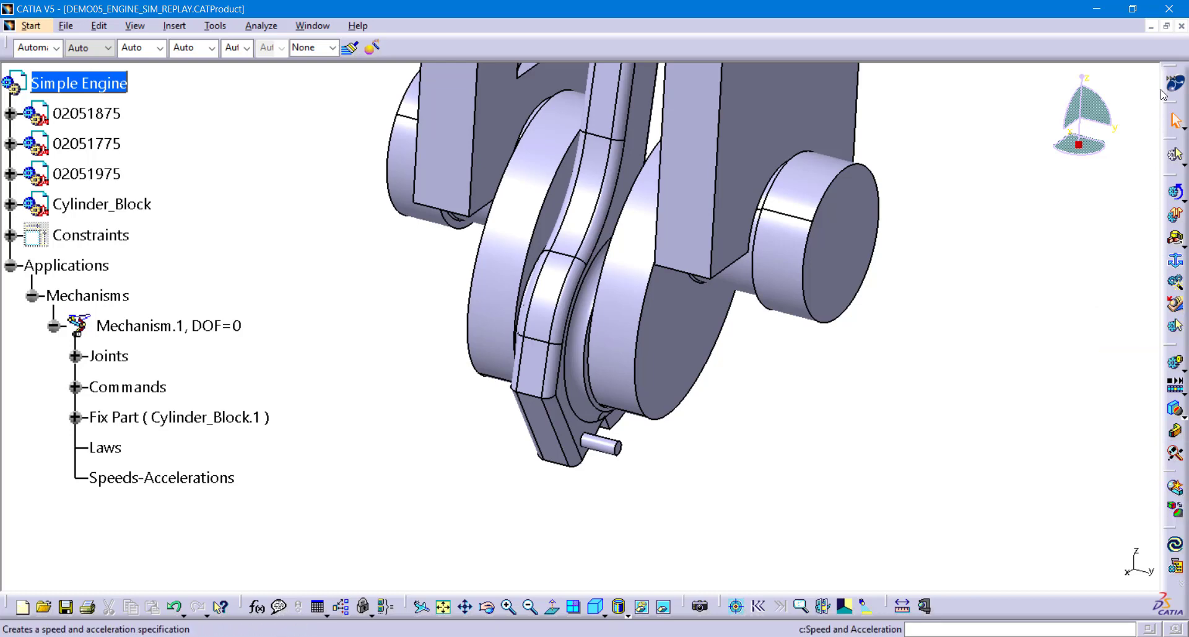
# Step: Run a Contact + Clash check between all components and keep it as an interference analysis
pyautogui.click(1177, 493)
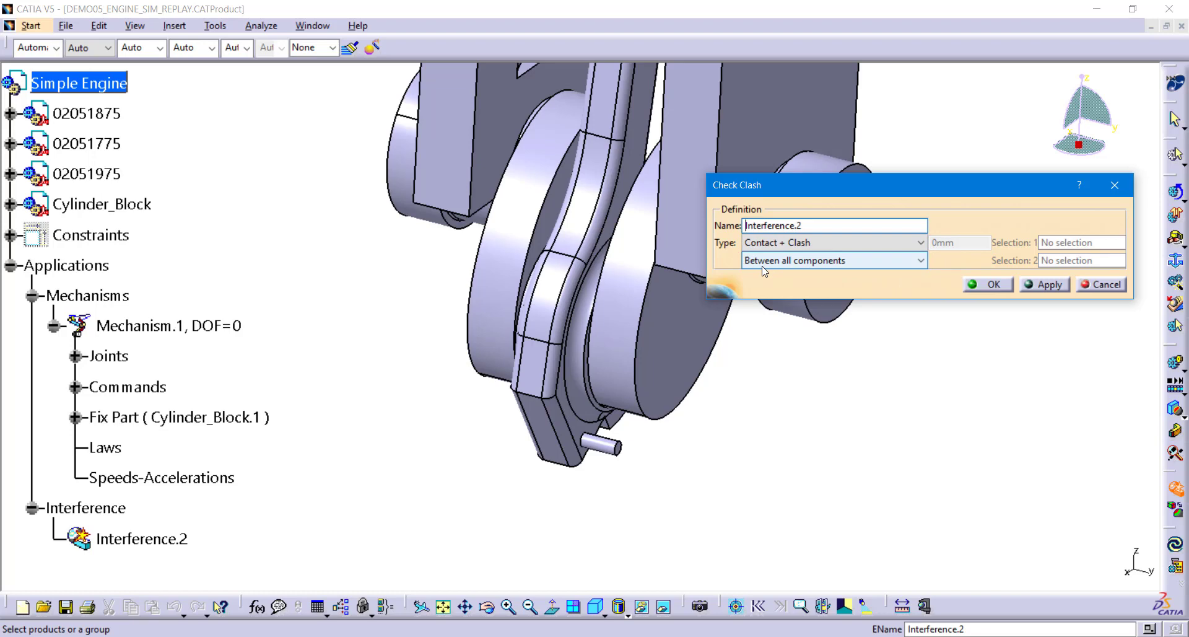
pyautogui.click(1038, 285)
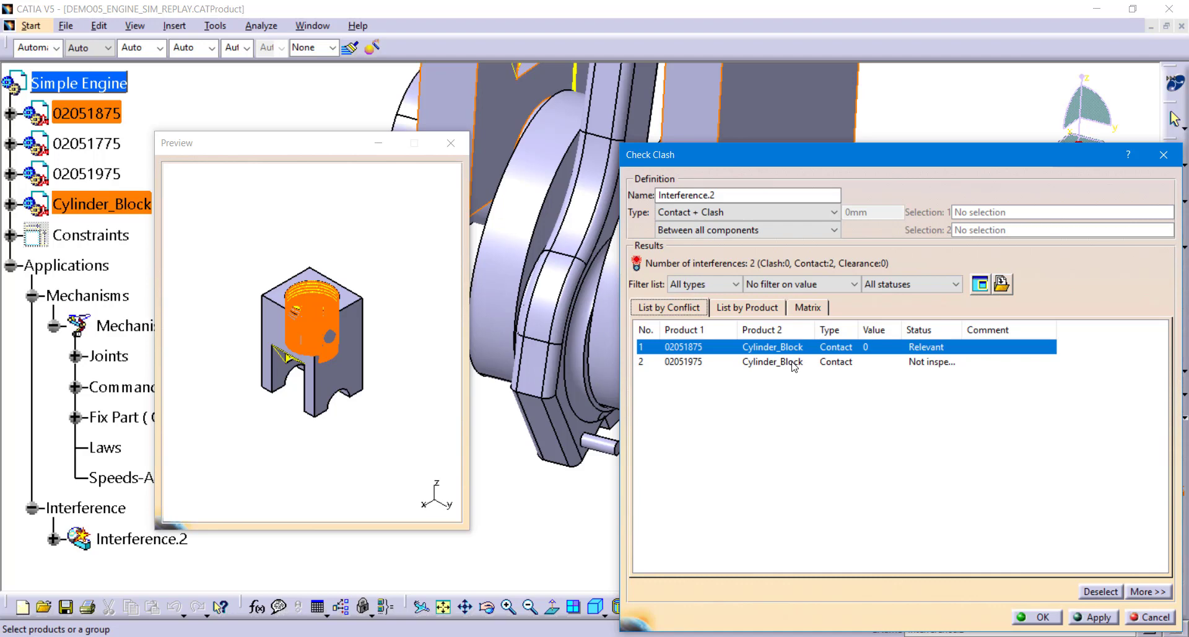
pyautogui.click(1045, 617)
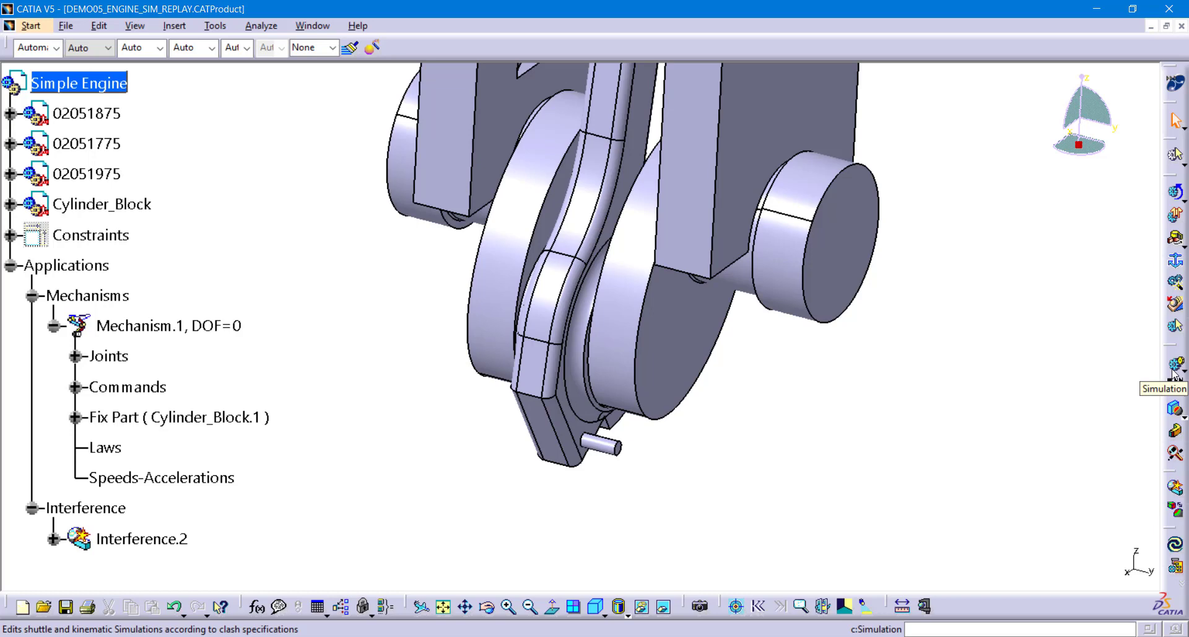
# Step: Create a new simulation using Mechanism.1 as its simulation object
pyautogui.click(1174, 367)
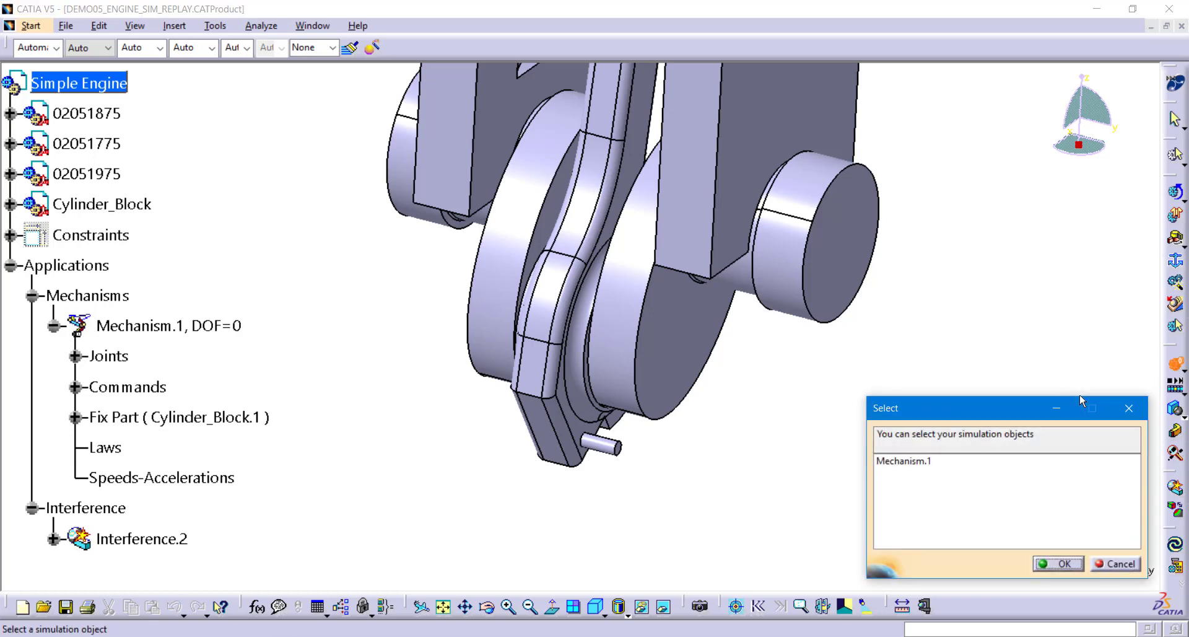
pyautogui.click(920, 463)
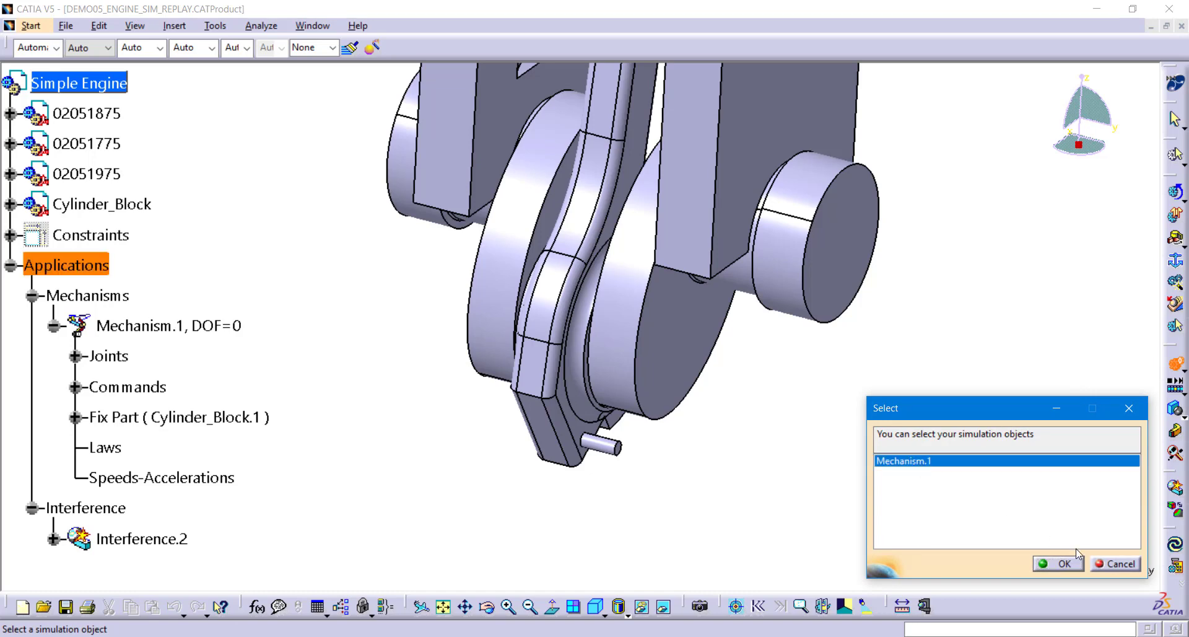
pyautogui.click(1064, 564)
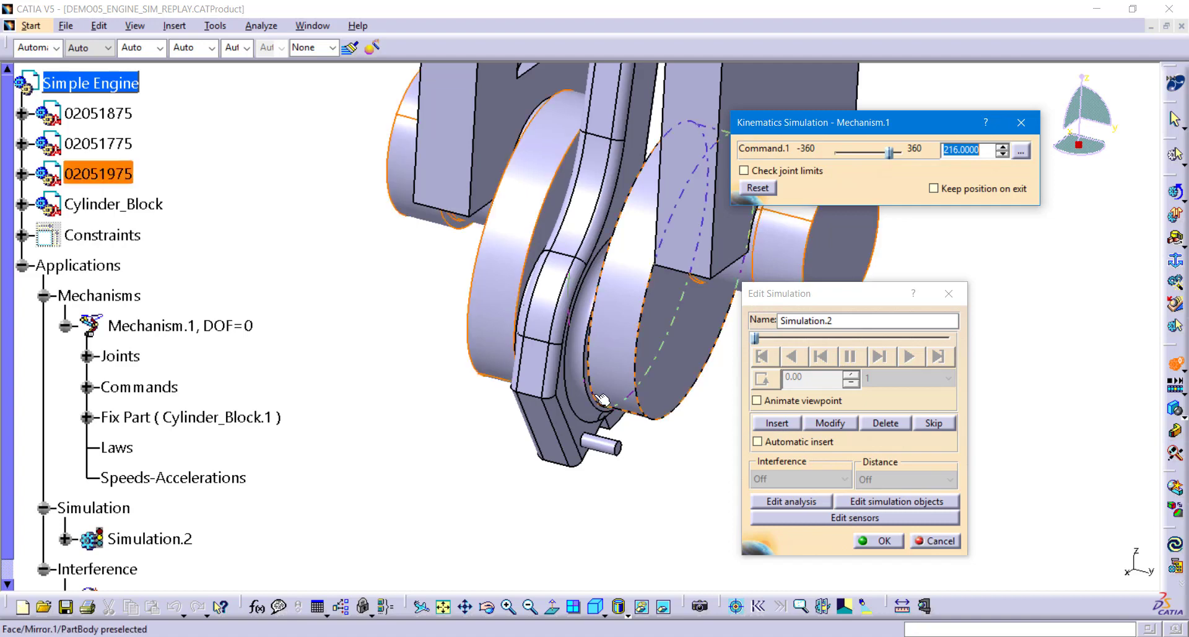
# Step: Move Command.1 to 360 and insert this position as a new shot in the simulation
pyautogui.moveTo(676, 376); pyautogui.dragTo(636, 379, button='middle')
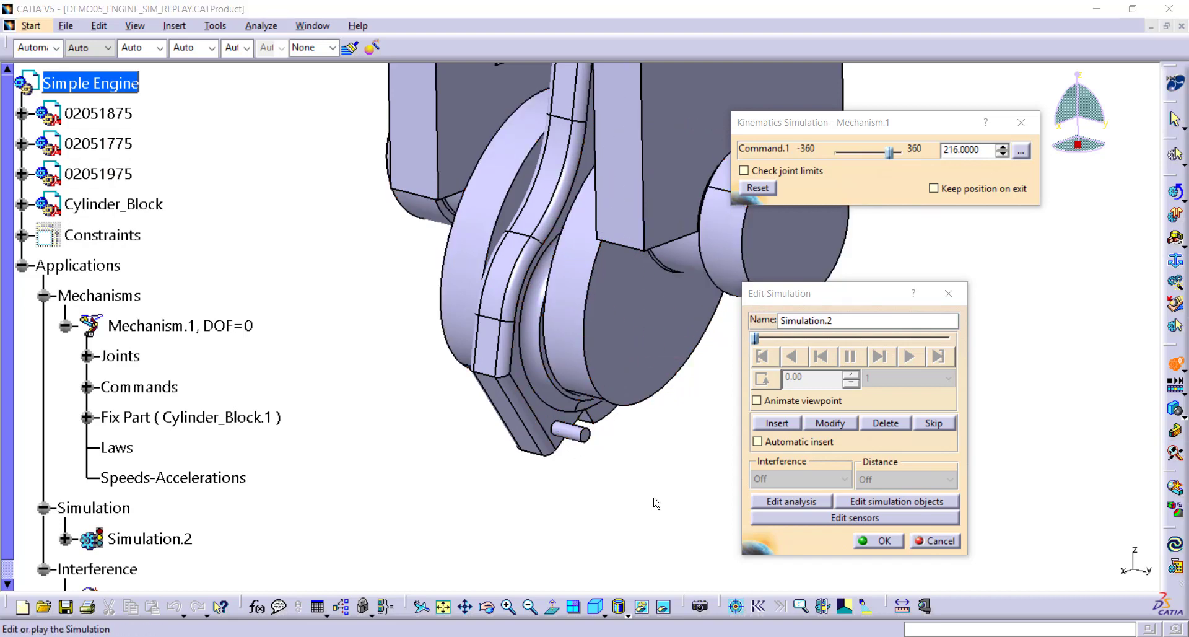
pyautogui.click(893, 155)
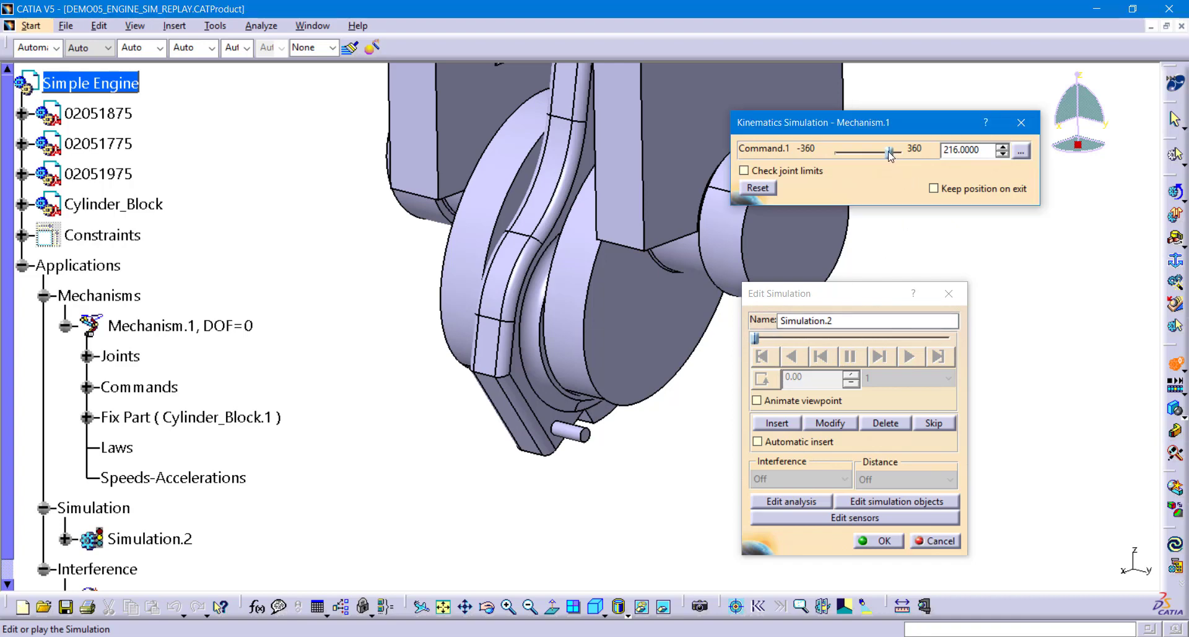
pyautogui.moveTo(889, 153); pyautogui.dragTo(904, 155)
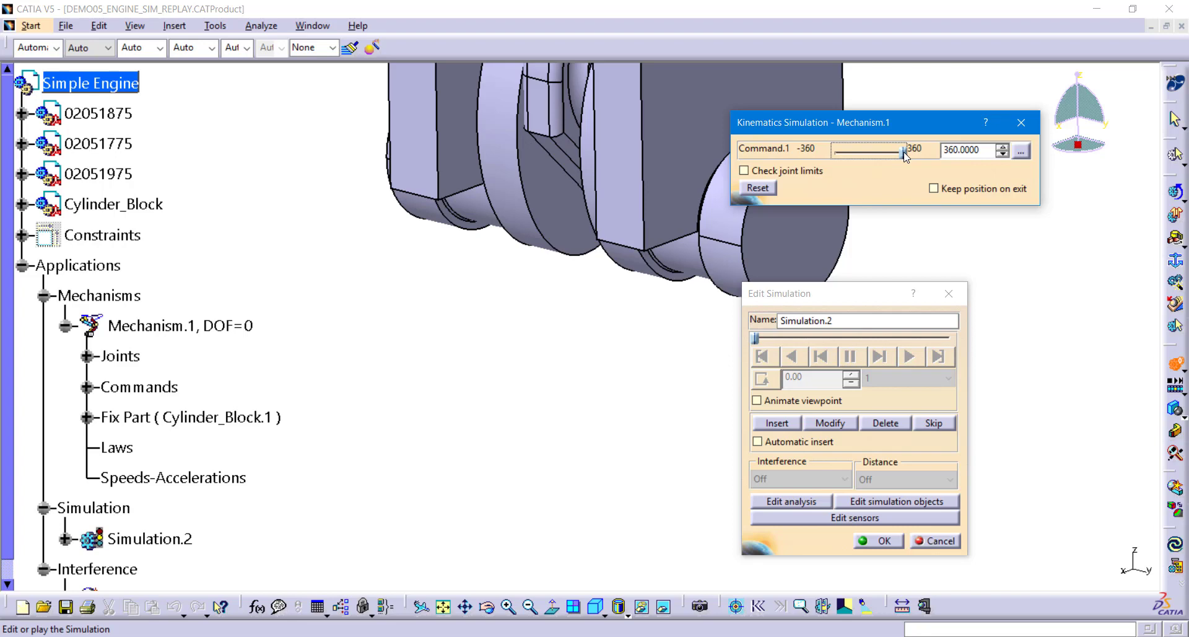
pyautogui.click(787, 426)
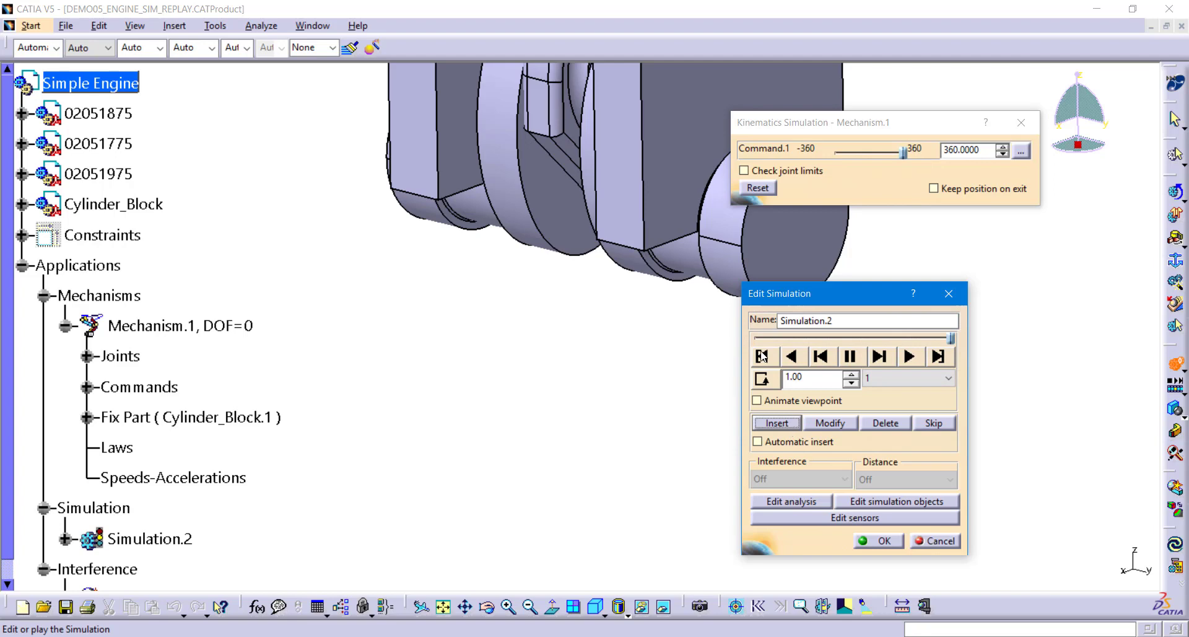
# Step: Play the recorded simulation forward from its start with an interpolation step of 1, and rewind it
pyautogui.click(762, 355)
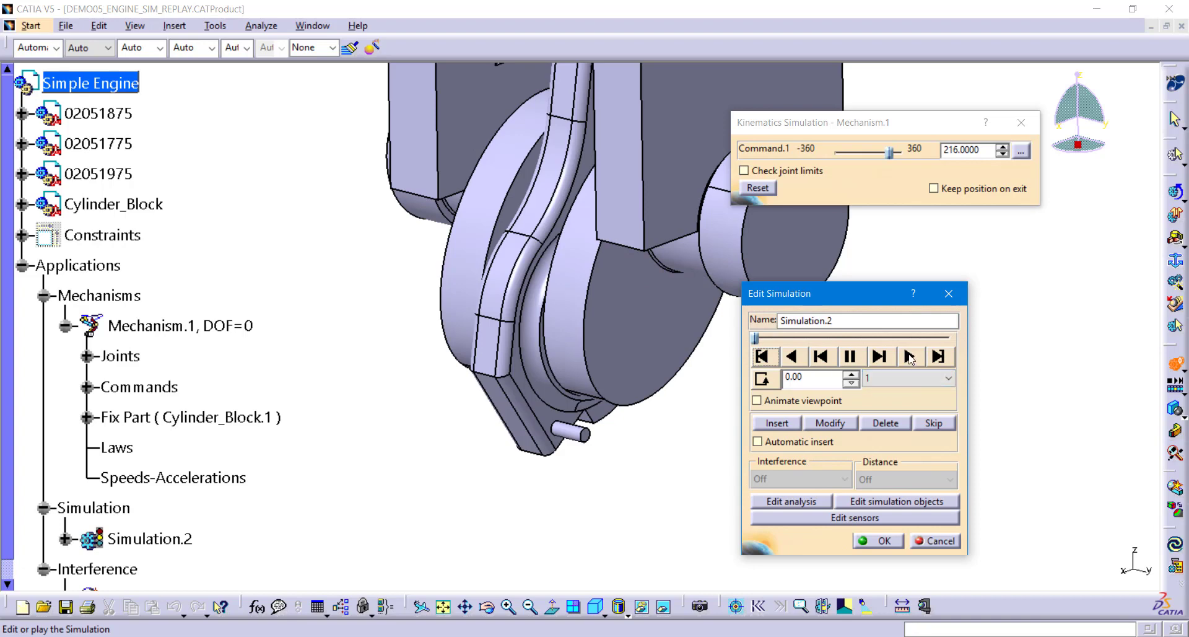
pyautogui.click(909, 357)
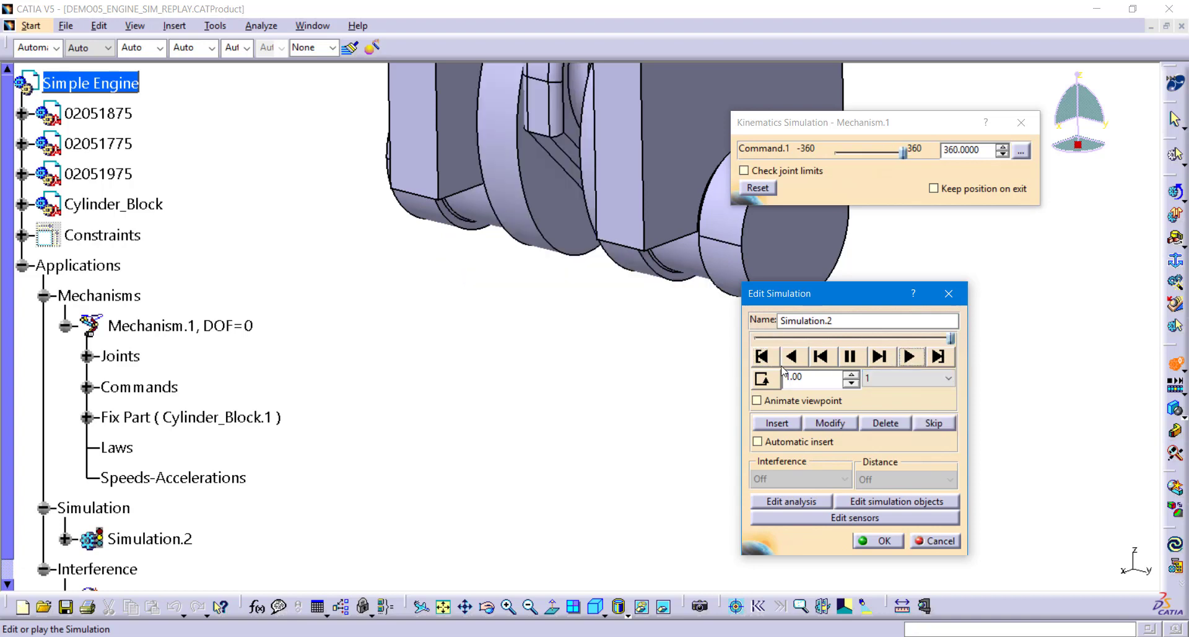
pyautogui.click(762, 356)
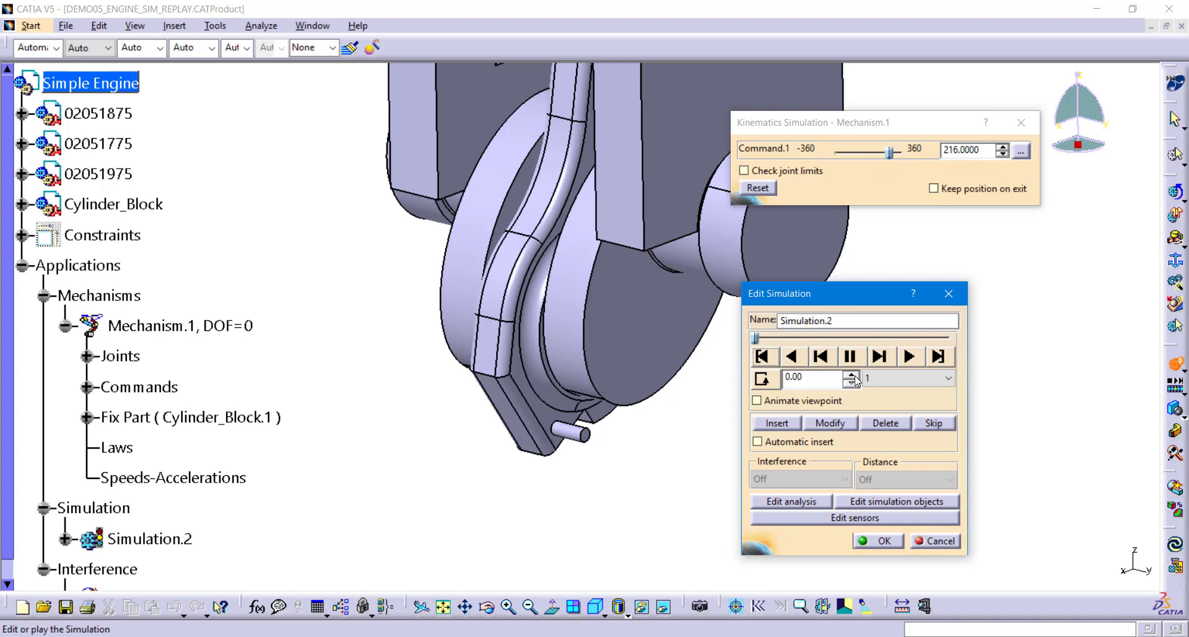
# Step: Set the interpolation step to 0.04, play the simulation forward, and return it to the start
pyautogui.click(888, 384)
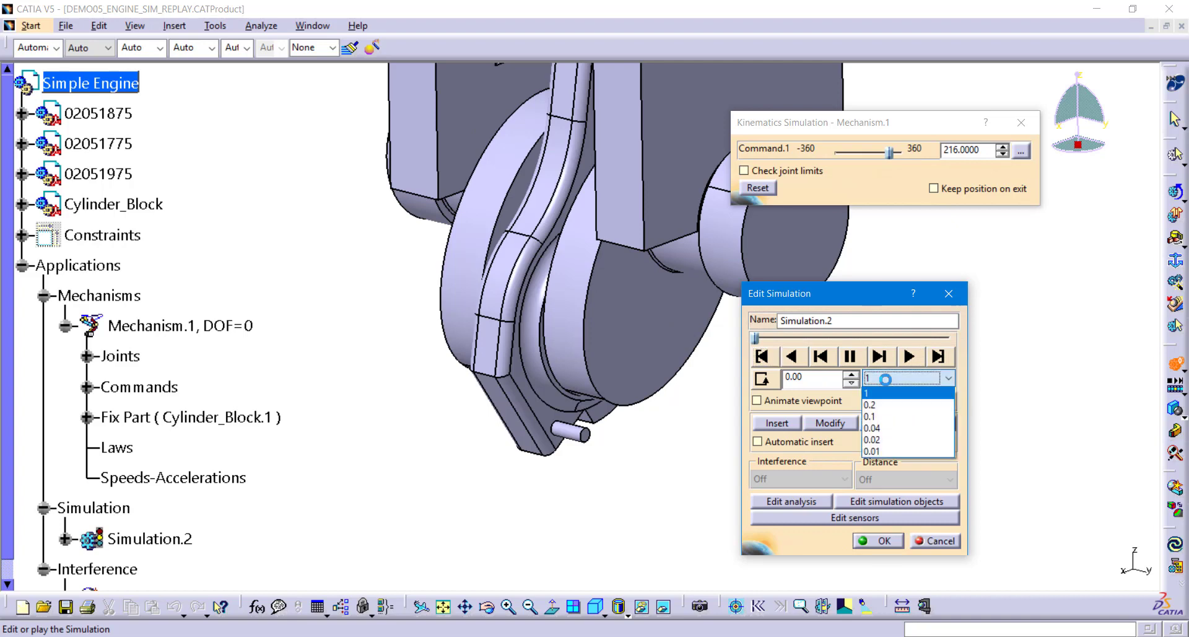
pyautogui.click(895, 427)
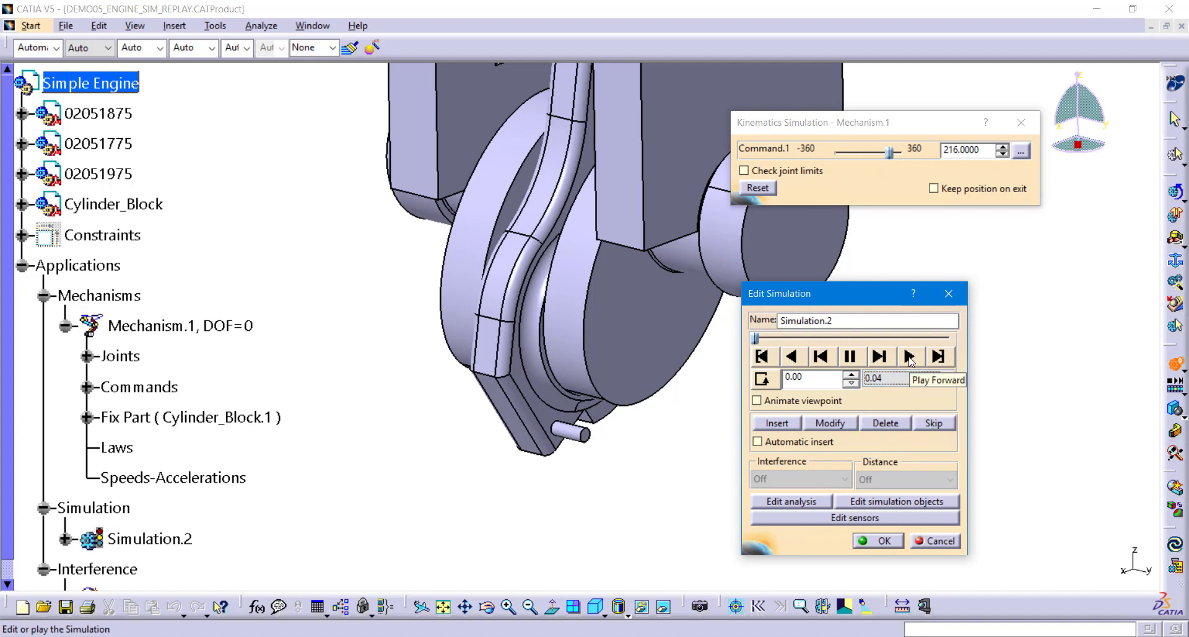
pyautogui.click(908, 357)
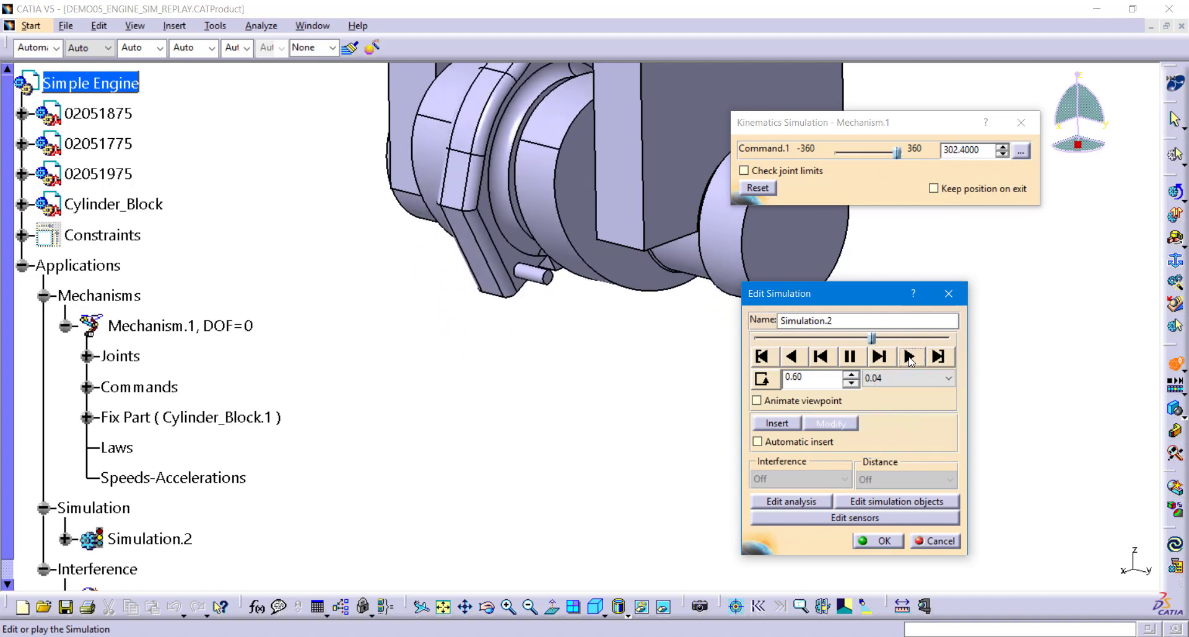
pyautogui.click(761, 356)
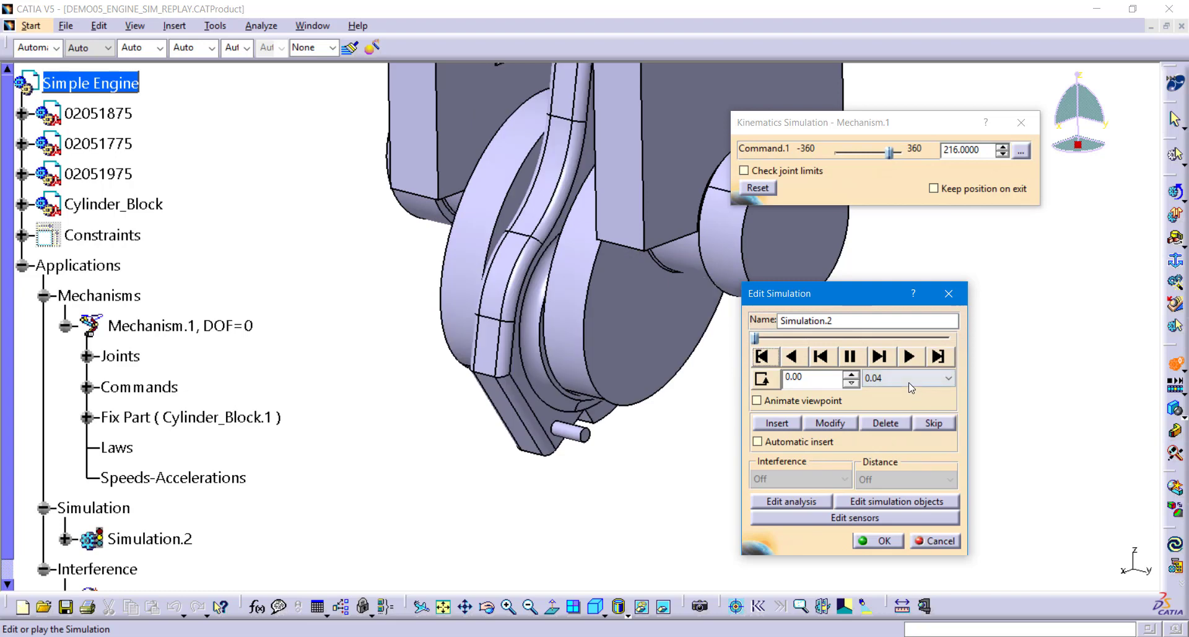
# Step: Replay the simulation with a smaller 0.02 interpolation step and rewind it to the start
pyautogui.click(904, 378)
pyautogui.click(900, 438)
pyautogui.click(910, 357)
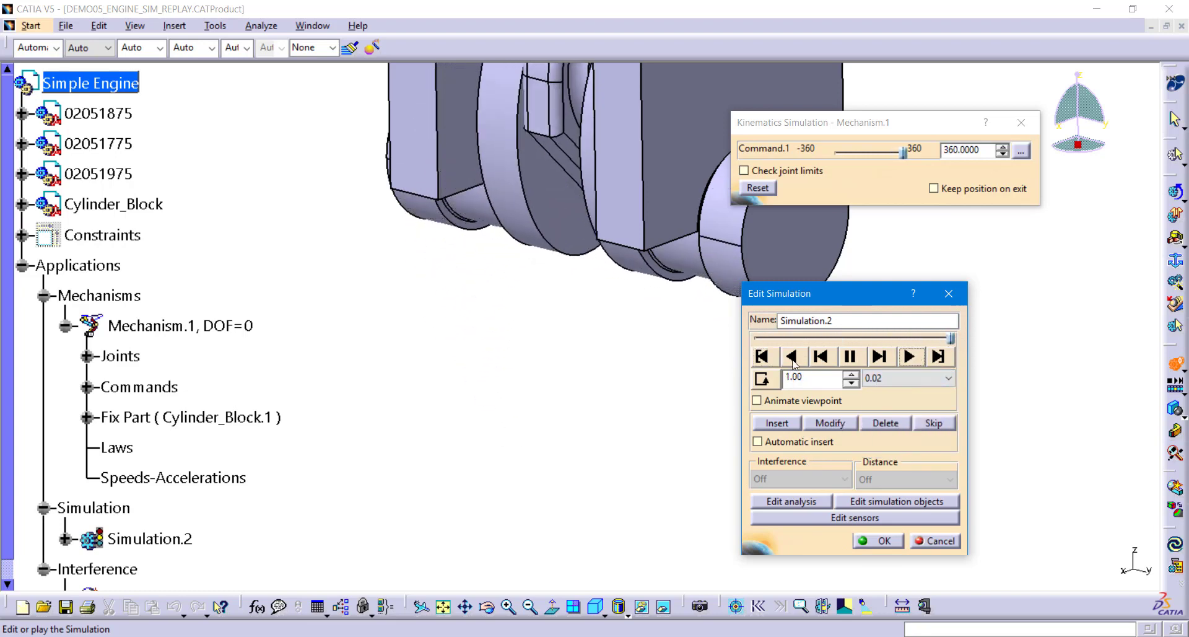
pyautogui.click(765, 359)
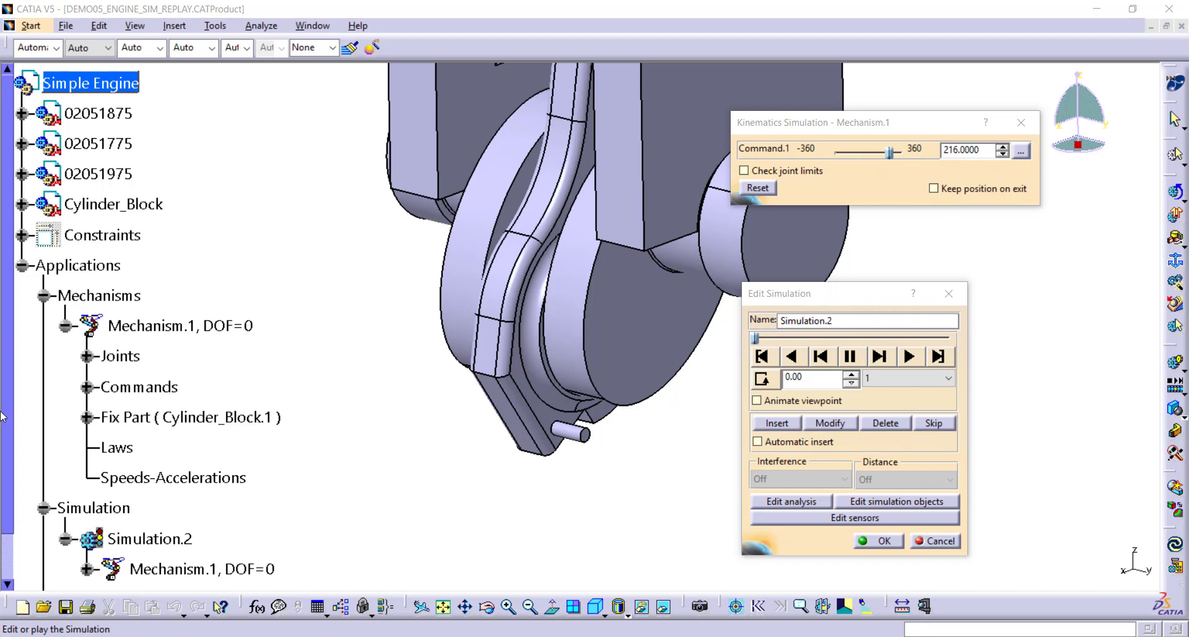
# Step: Add the Interference.2 clash analysis to the simulation's list of analyses
pyautogui.moveTo(6, 410); pyautogui.dragTo(13, 478)
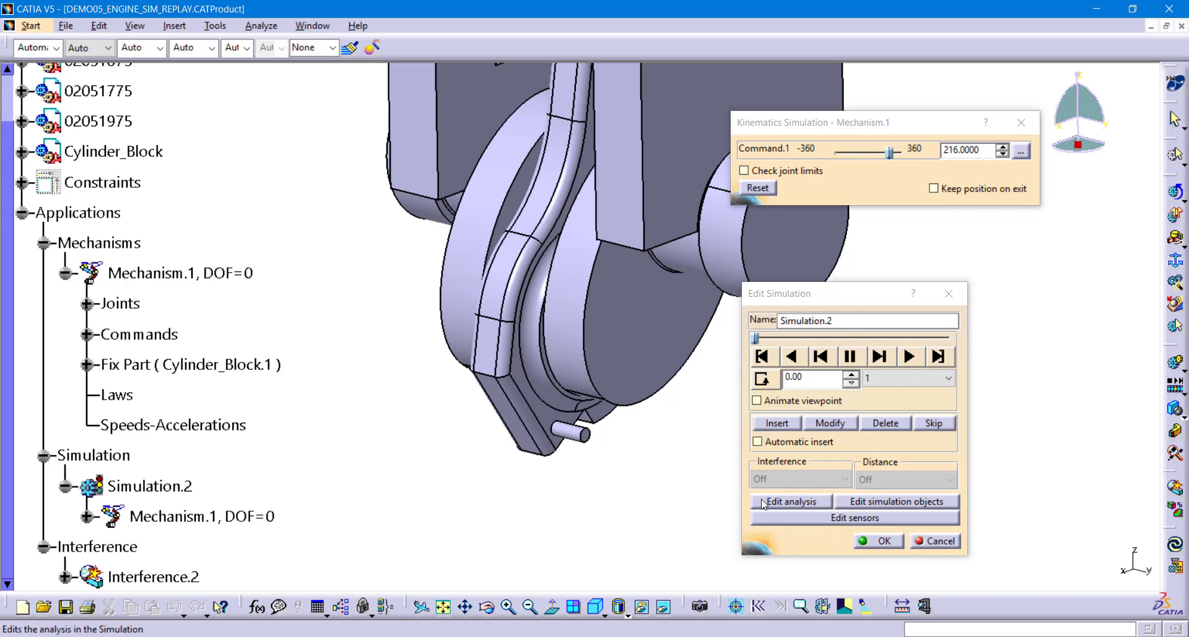
pyautogui.click(792, 501)
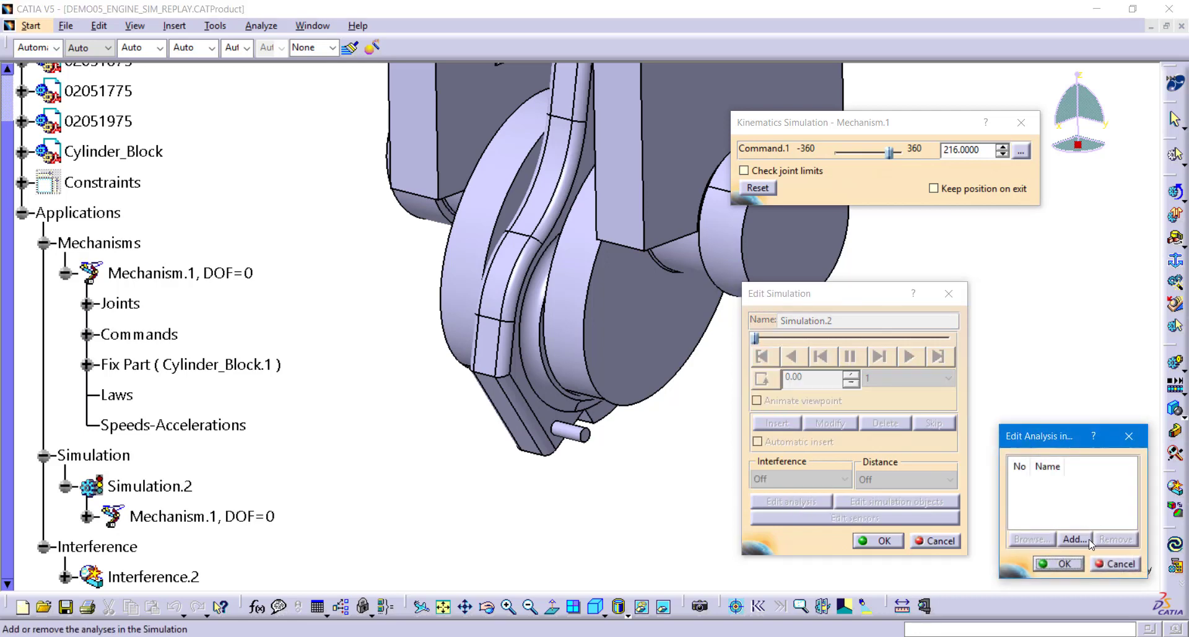
pyautogui.click(1076, 540)
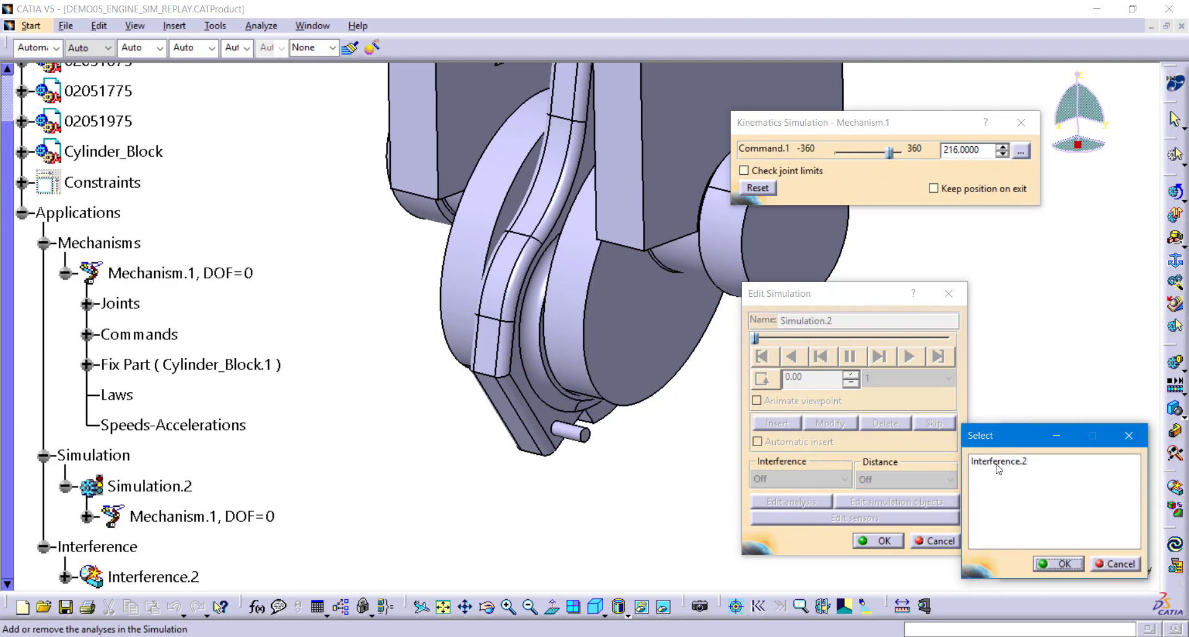
pyautogui.click(997, 466)
pyautogui.click(1063, 564)
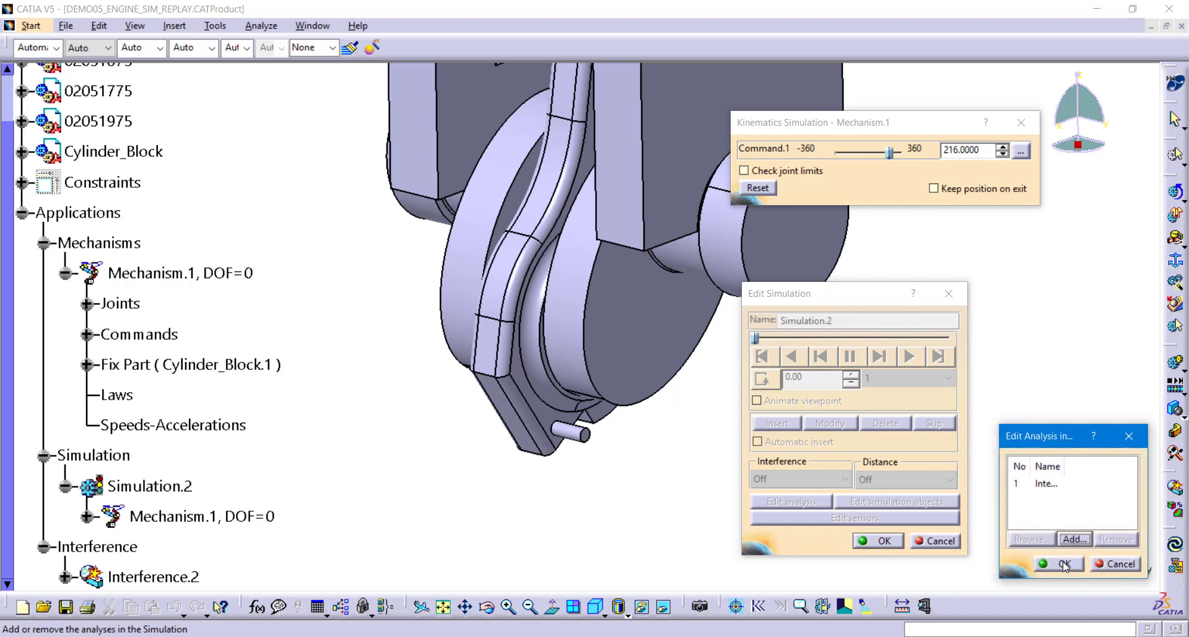
pyautogui.click(1064, 565)
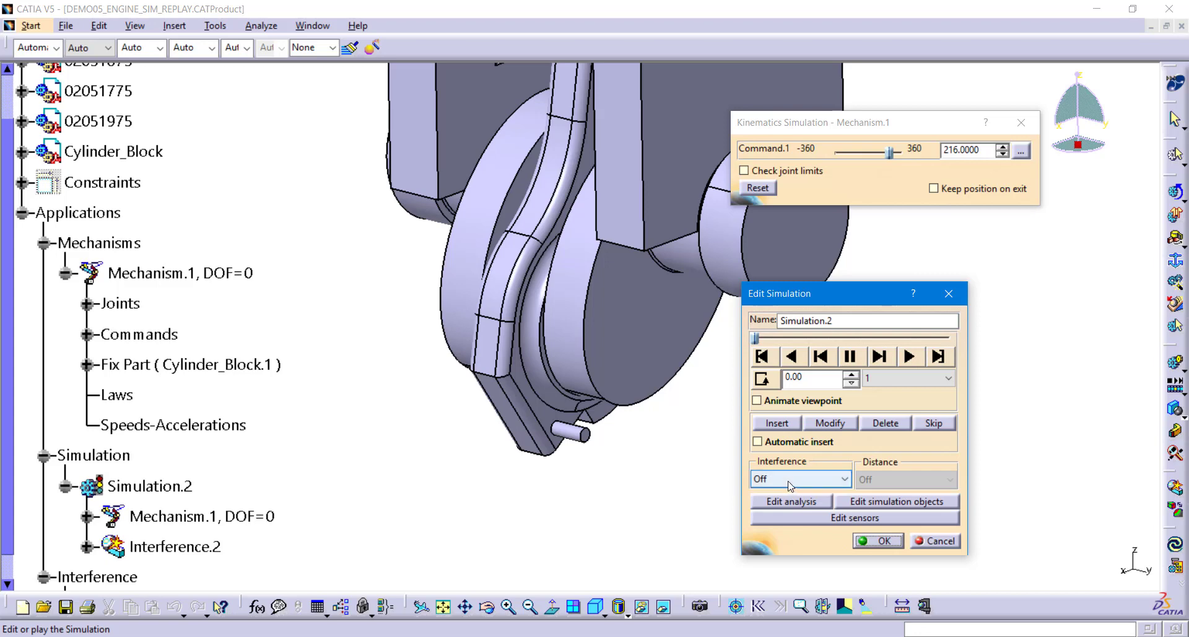
# Step: Turn the simulation's interference detection on and play it forward with an interpolation step of 0.02
pyautogui.click(789, 480)
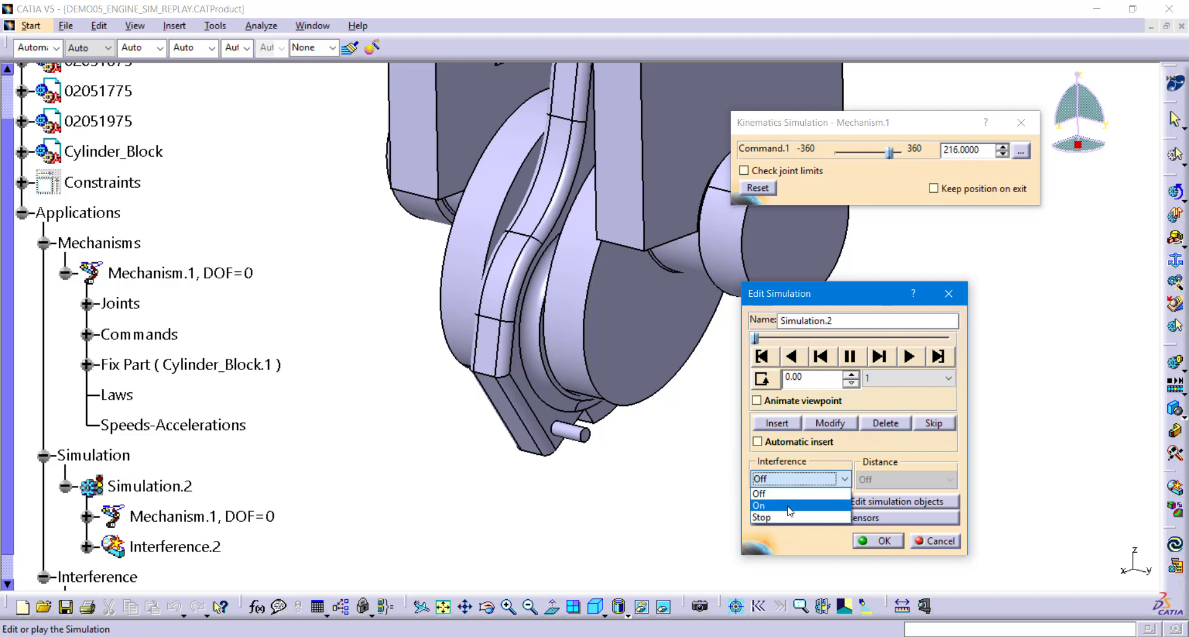
pyautogui.click(790, 511)
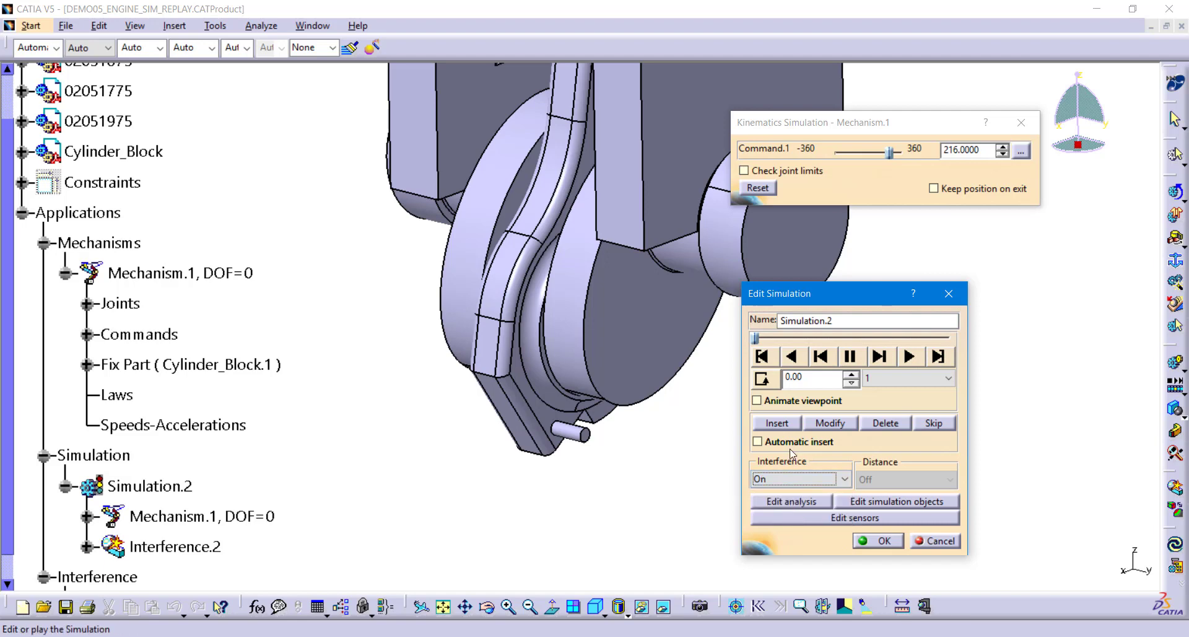
pyautogui.click(905, 376)
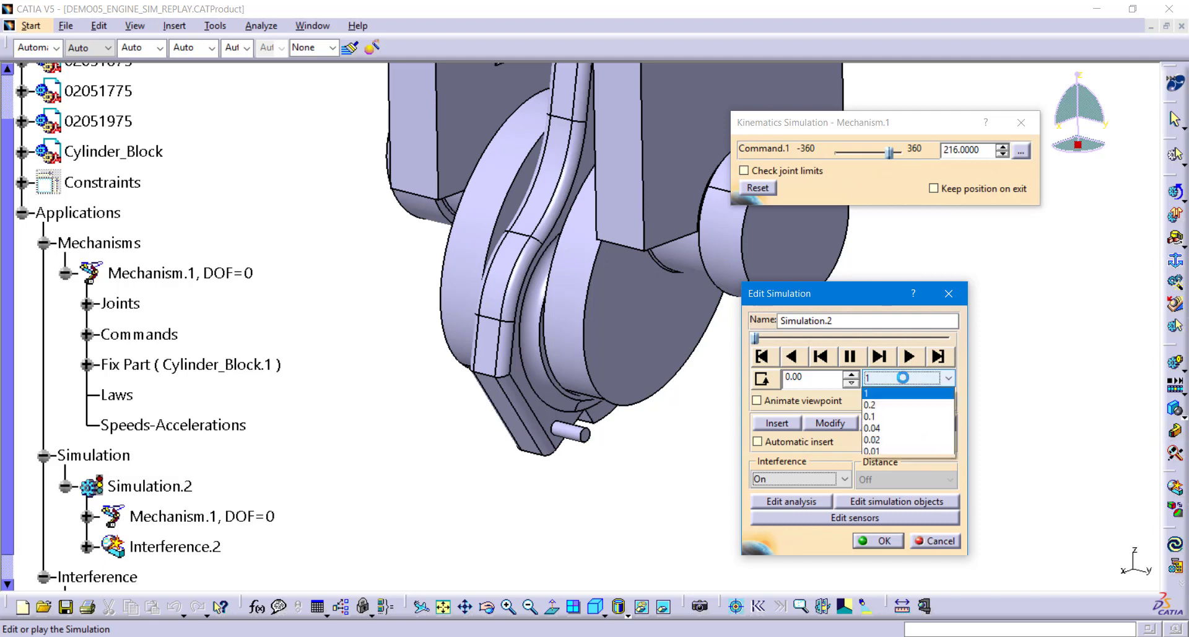
pyautogui.click(896, 440)
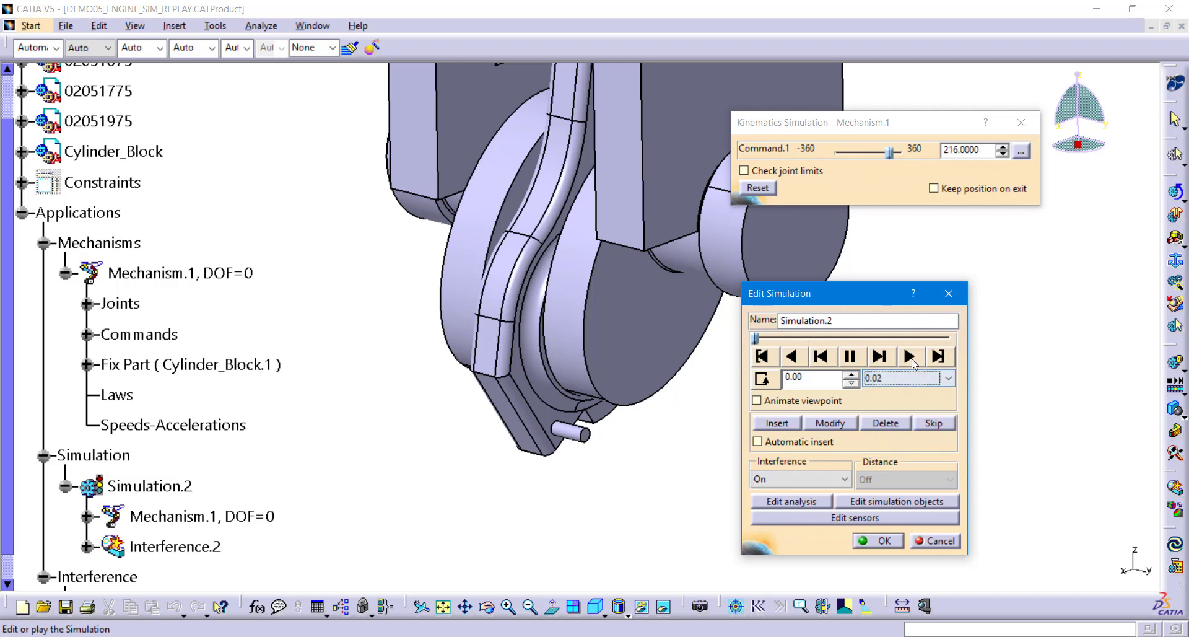
pyautogui.click(909, 356)
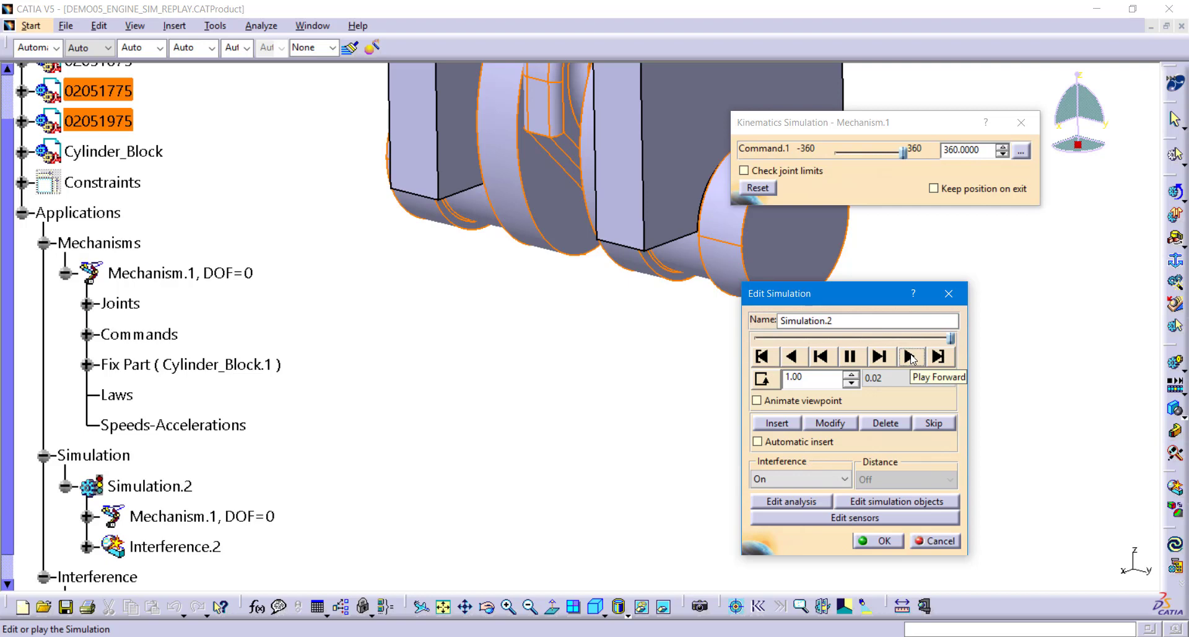
# Step: Rewind the simulation, set its interference detection to Stop, and play it forward
pyautogui.click(762, 356)
pyautogui.click(812, 483)
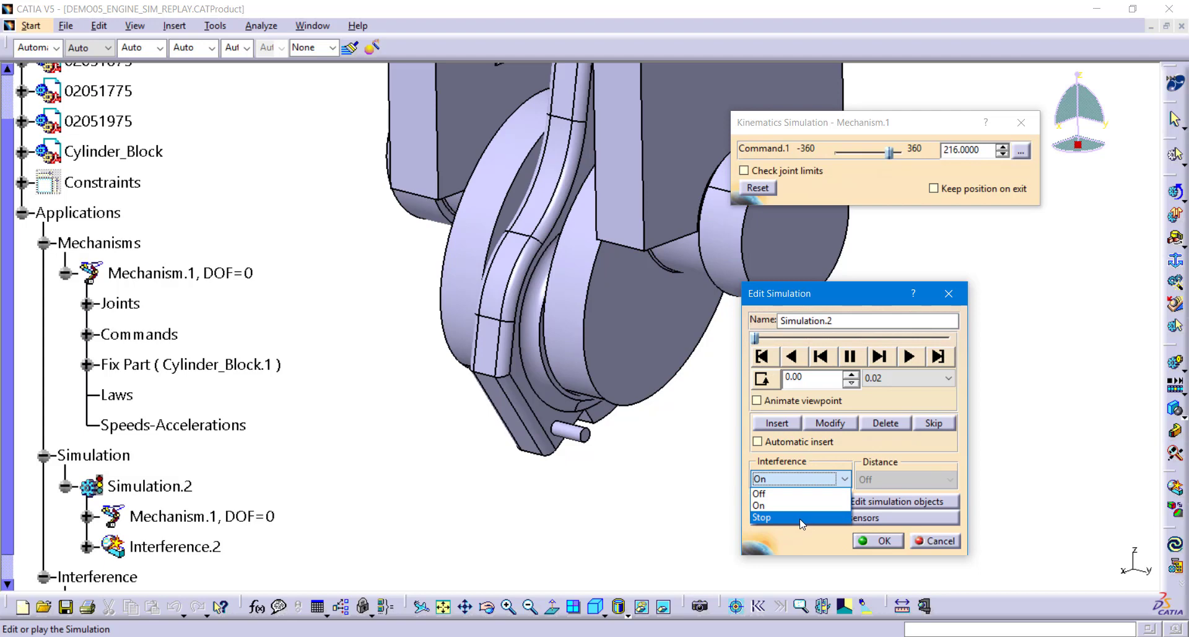
pyautogui.click(802, 520)
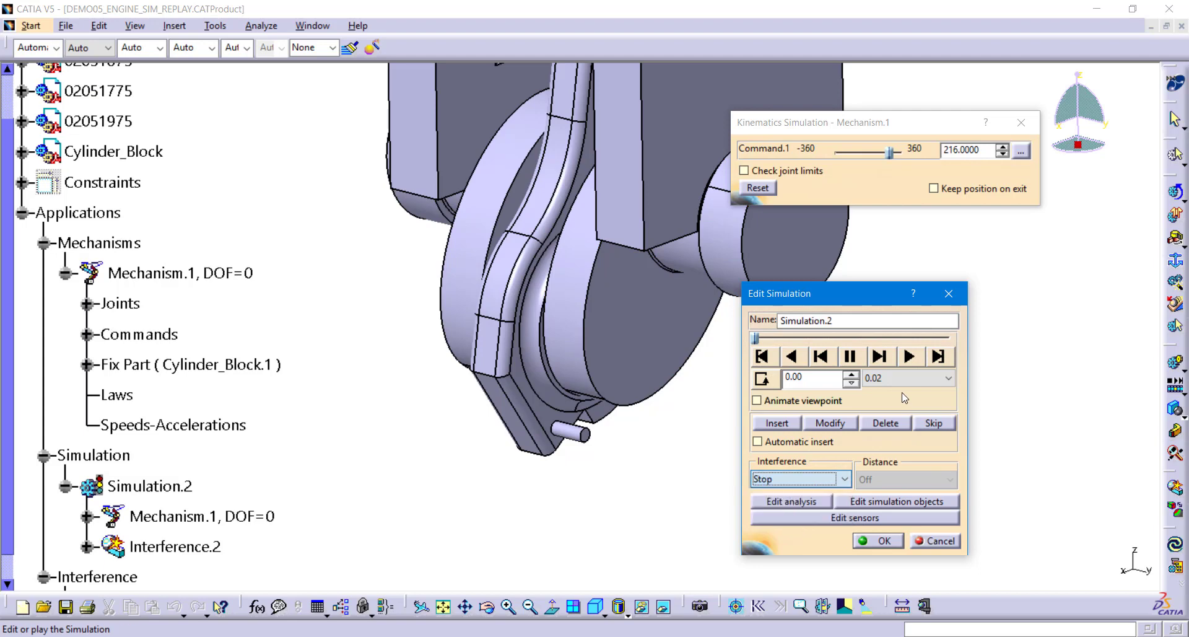
pyautogui.click(919, 359)
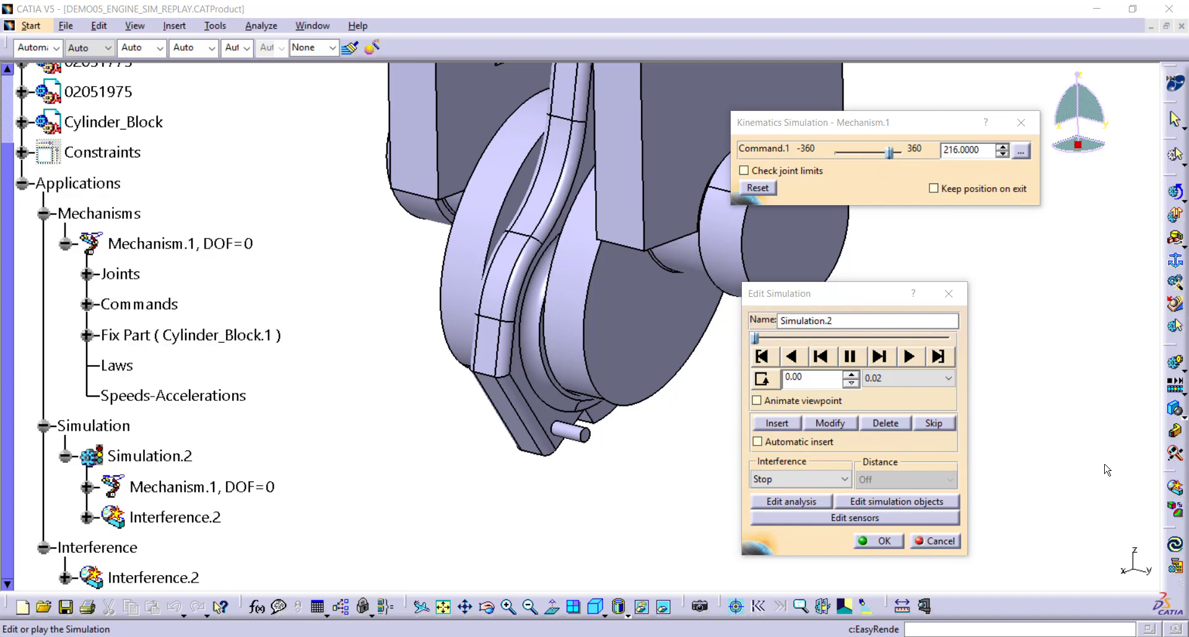
# Step: Set the simulation's interference option to Off and switch automatic clash detection off
pyautogui.click(792, 481)
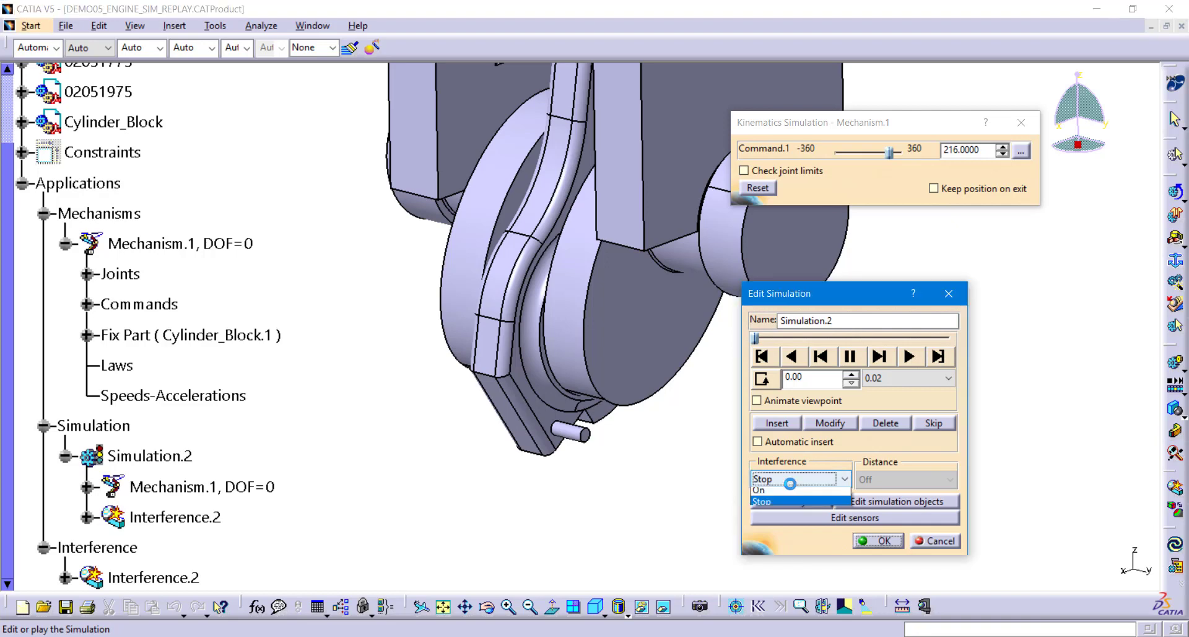
pyautogui.click(785, 500)
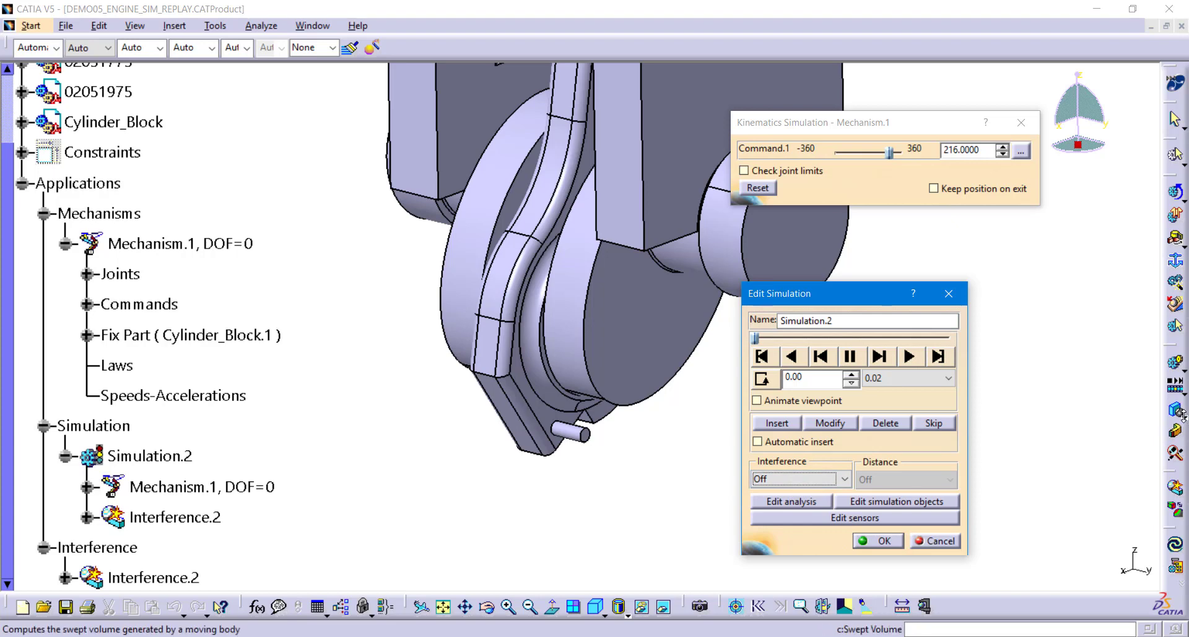
pyautogui.click(1182, 434)
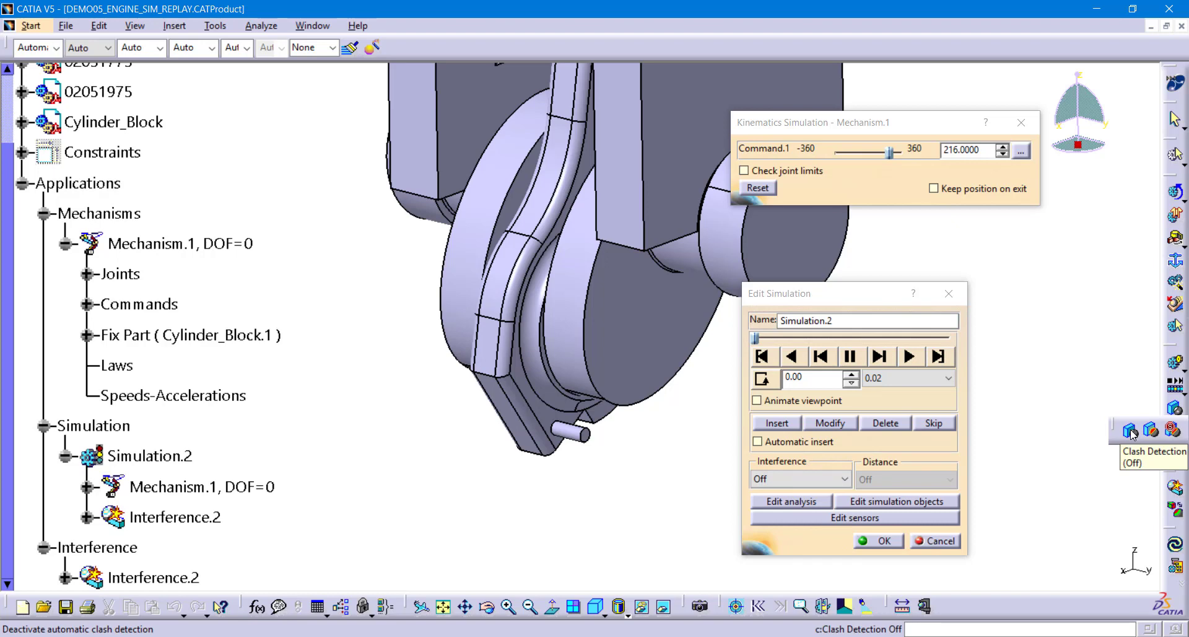
pyautogui.click(1131, 433)
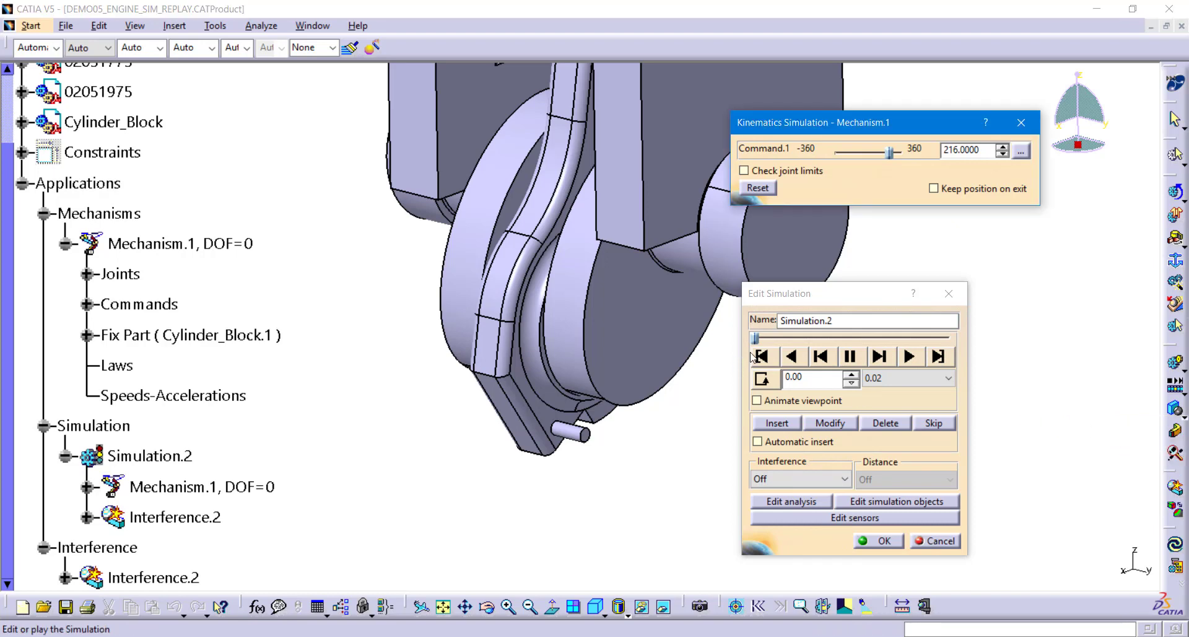
# Step: Play the simulation forward from the start without clash detection and rewind it
pyautogui.click(761, 357)
pyautogui.click(910, 357)
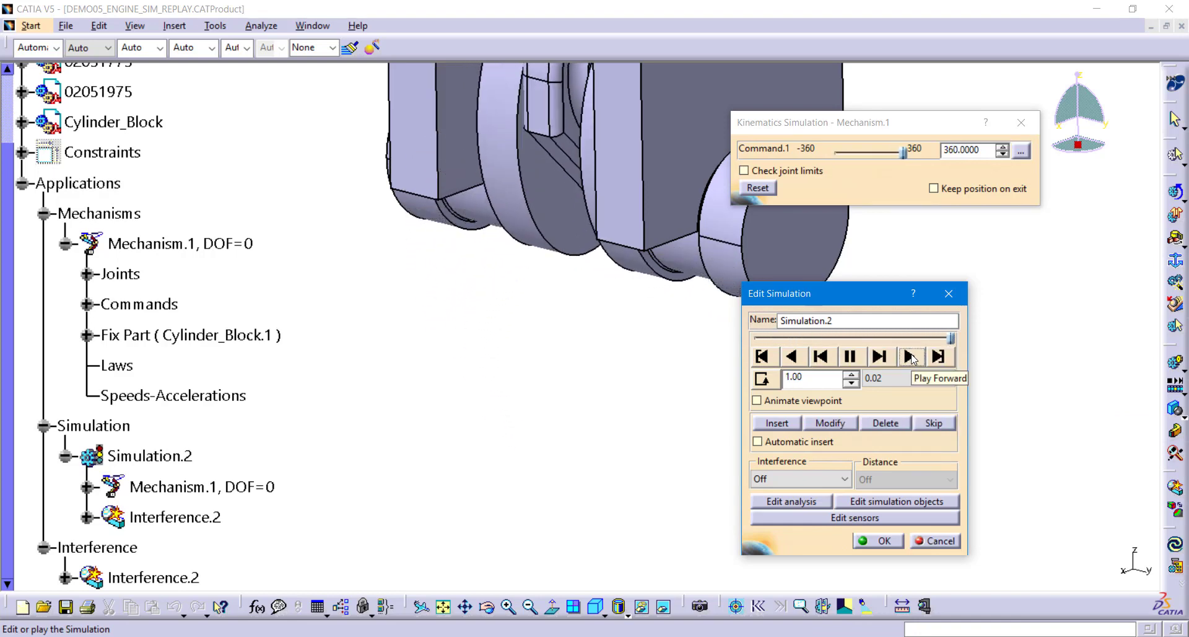
pyautogui.click(771, 356)
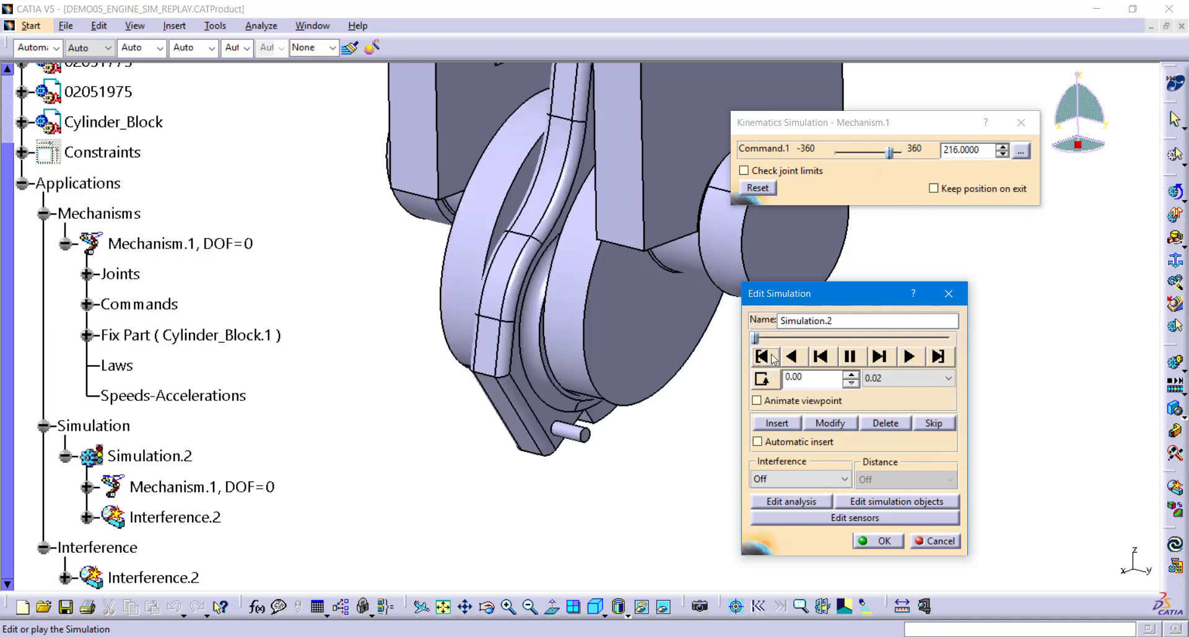
# Step: Set automatic clash detection to On, play the simulation forward, and return it to the start
pyautogui.click(1174, 430)
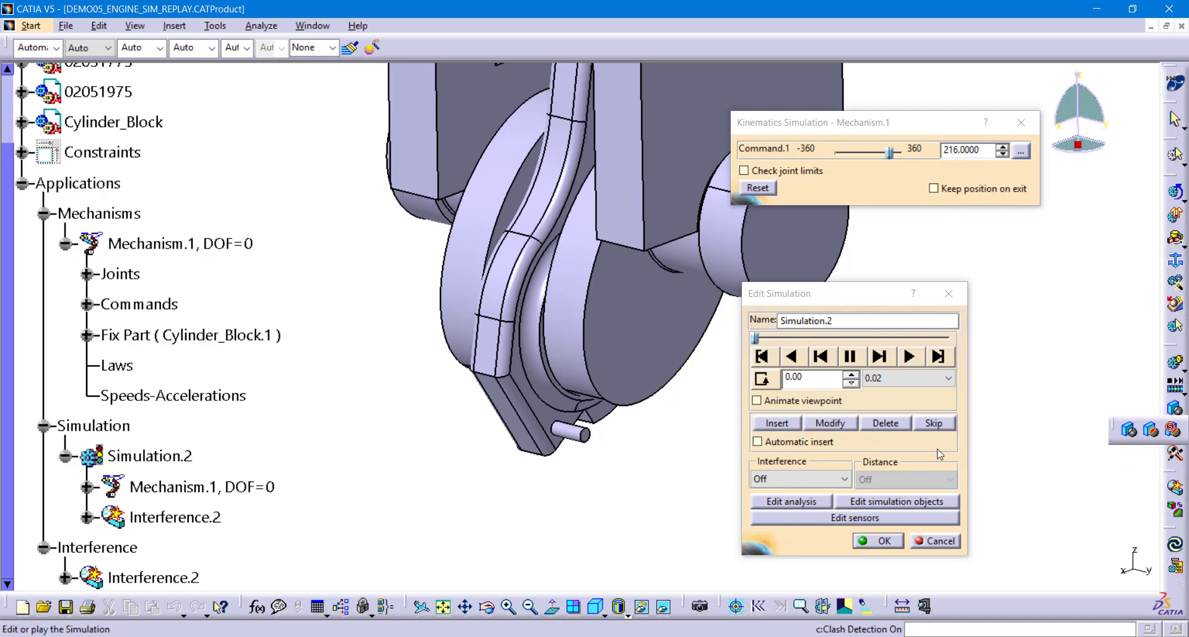
pyautogui.click(1153, 432)
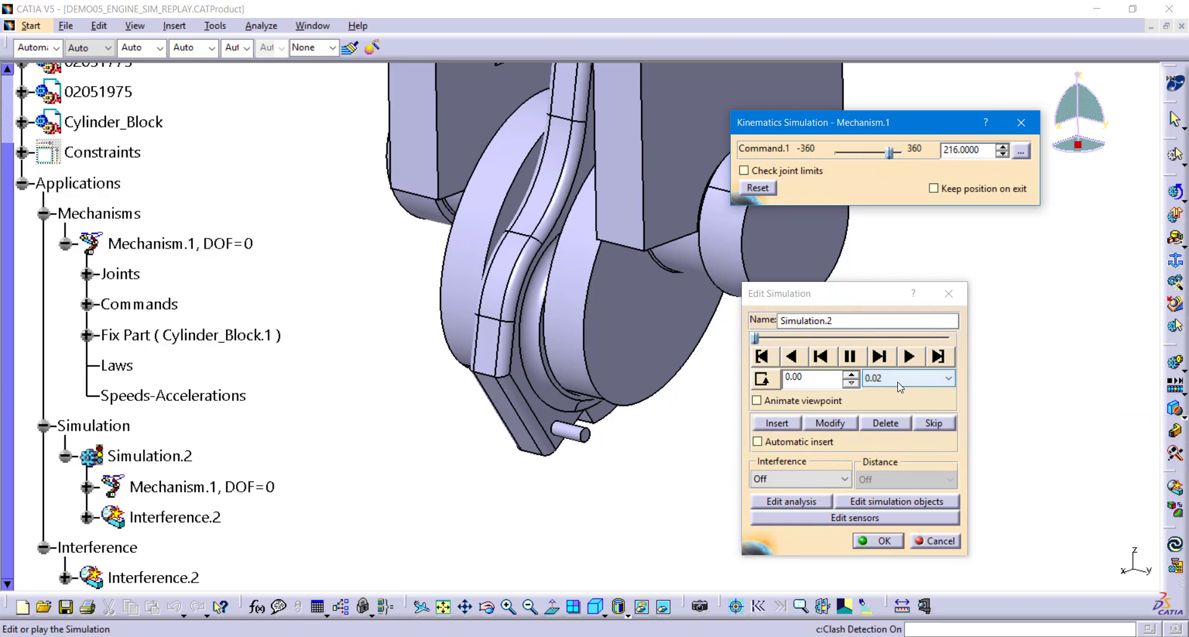
pyautogui.click(913, 359)
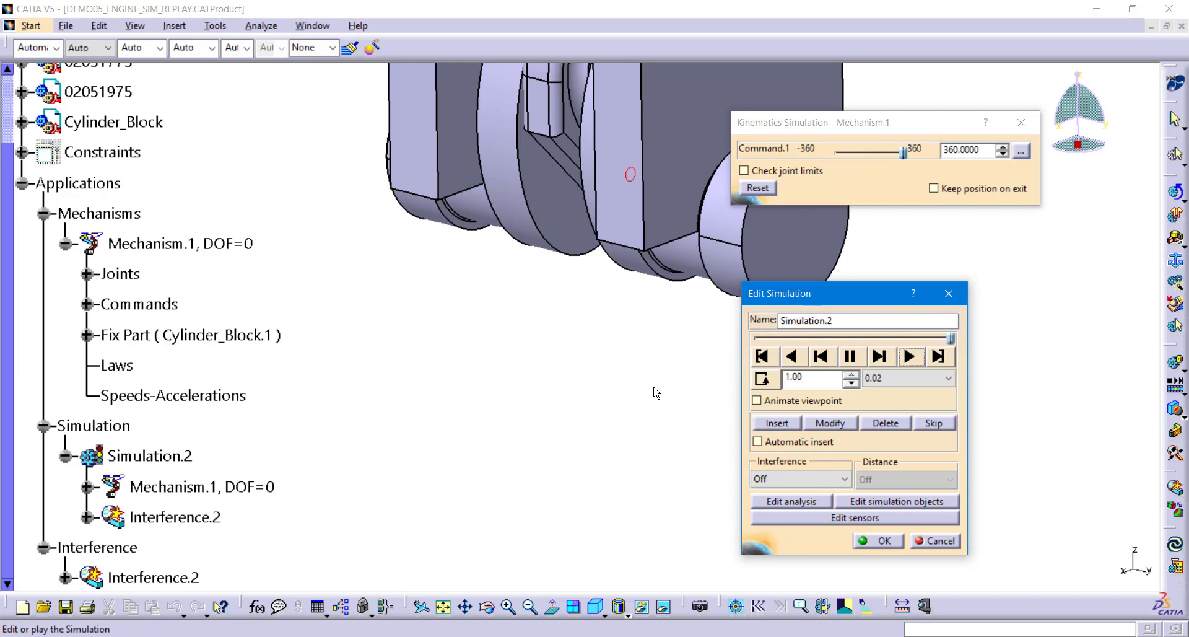
pyautogui.click(774, 357)
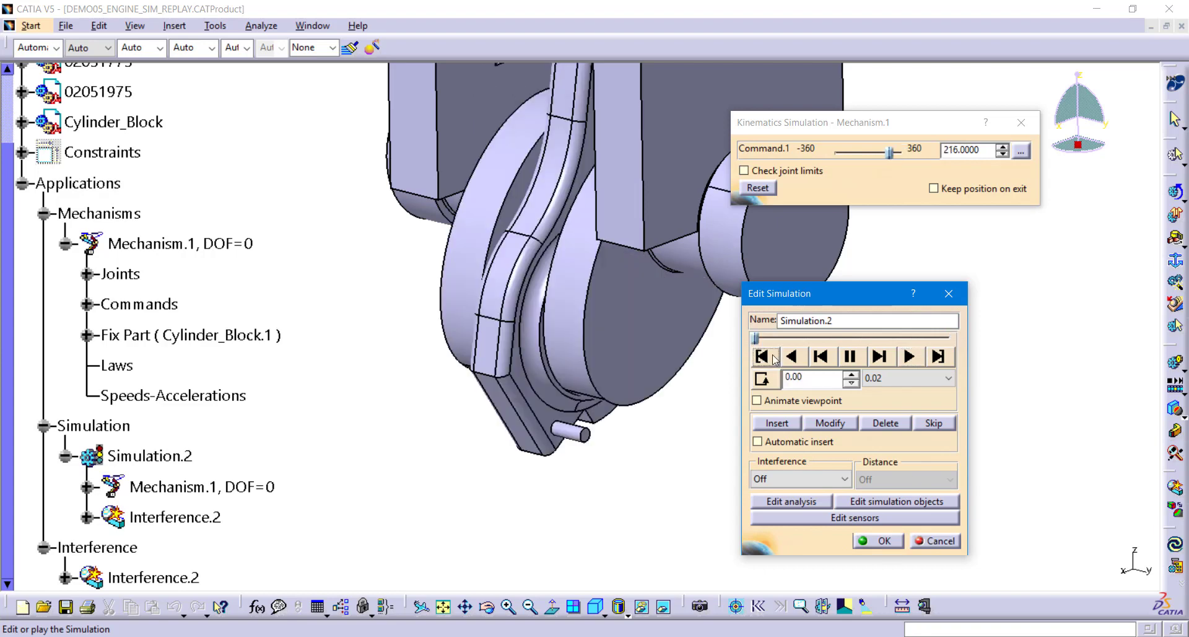
# Step: Set automatic clash detection to Stop, play the simulation forward, and cancel the simulation edit
pyautogui.click(1184, 414)
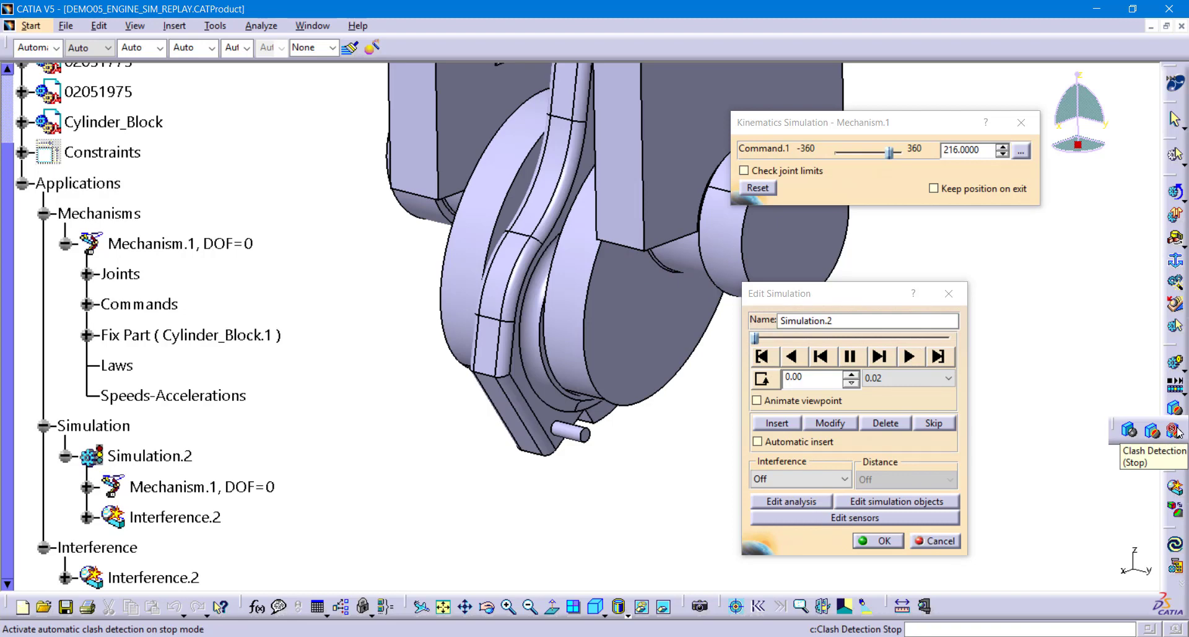
pyautogui.click(1176, 431)
pyautogui.click(905, 358)
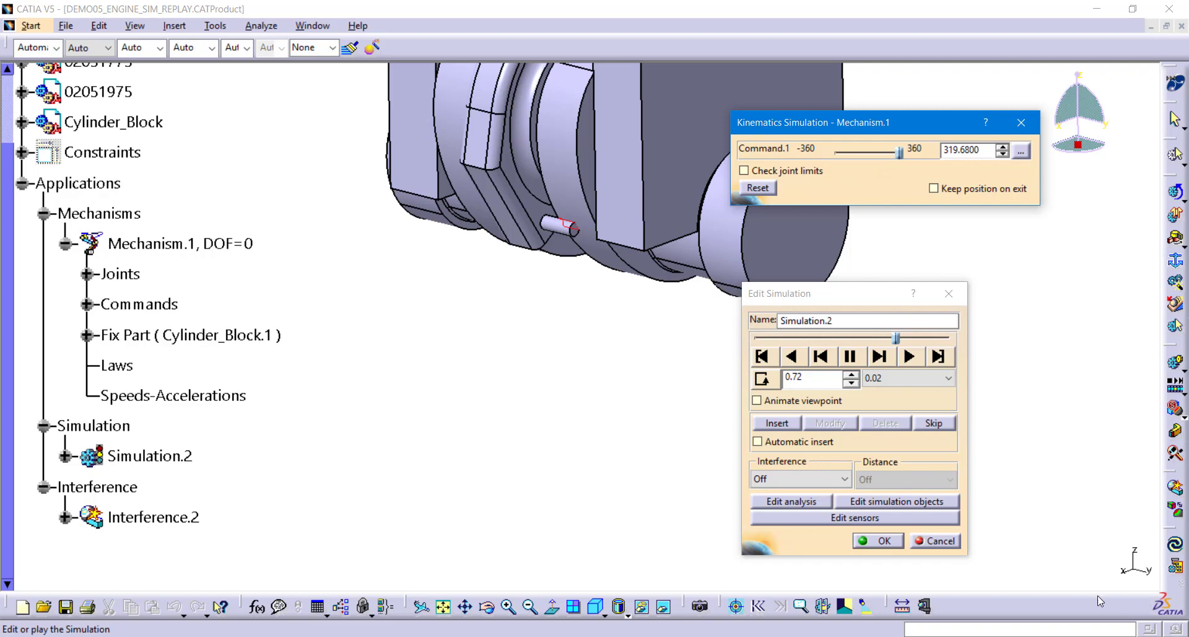
pyautogui.click(940, 541)
pyautogui.click(941, 546)
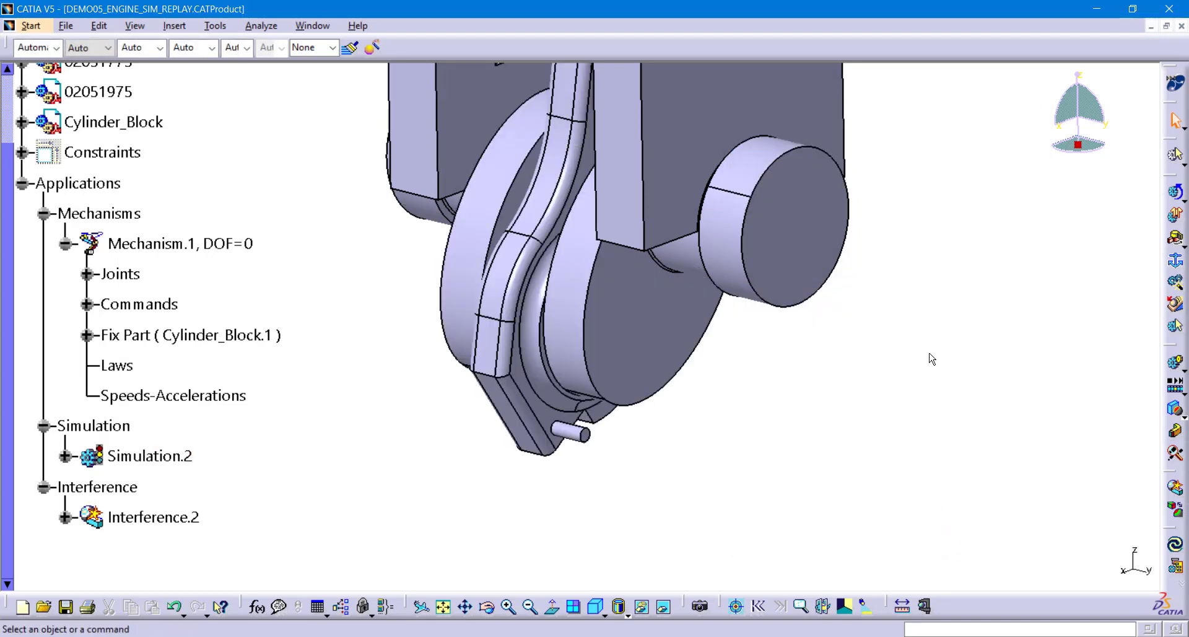
# Step: Start a command-driven simulation of Mechanism.1, activate sensors, and observe the Interference Results.2\NbClash sensor
pyautogui.moveTo(942, 243); pyautogui.dragTo(929, 341, button='middle')
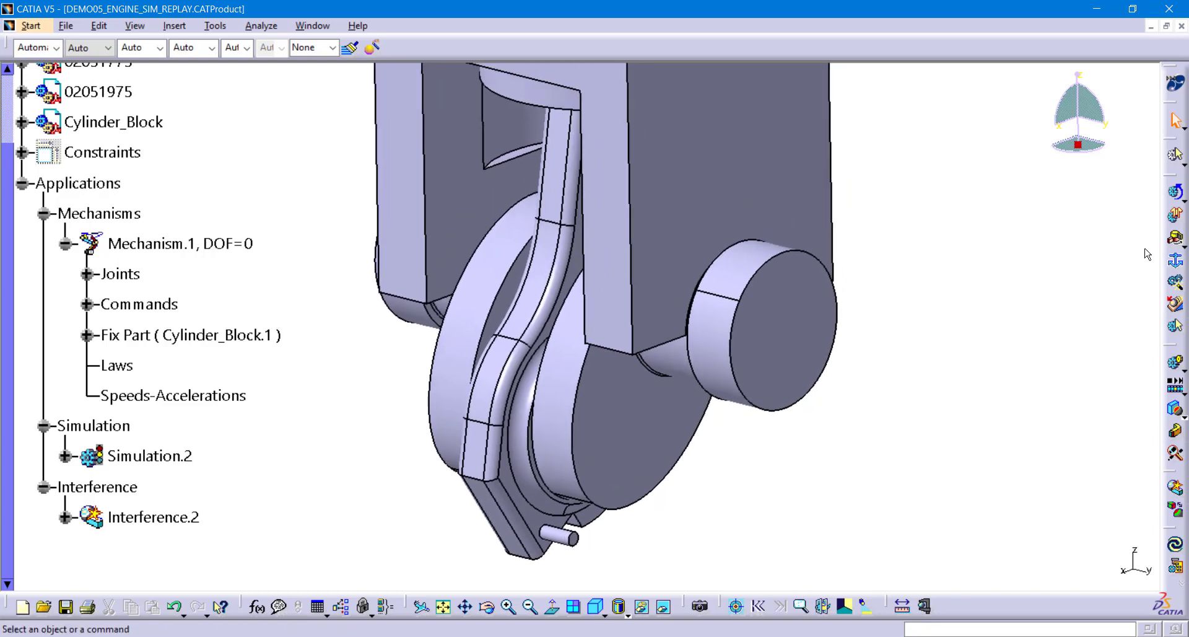
pyautogui.click(1174, 196)
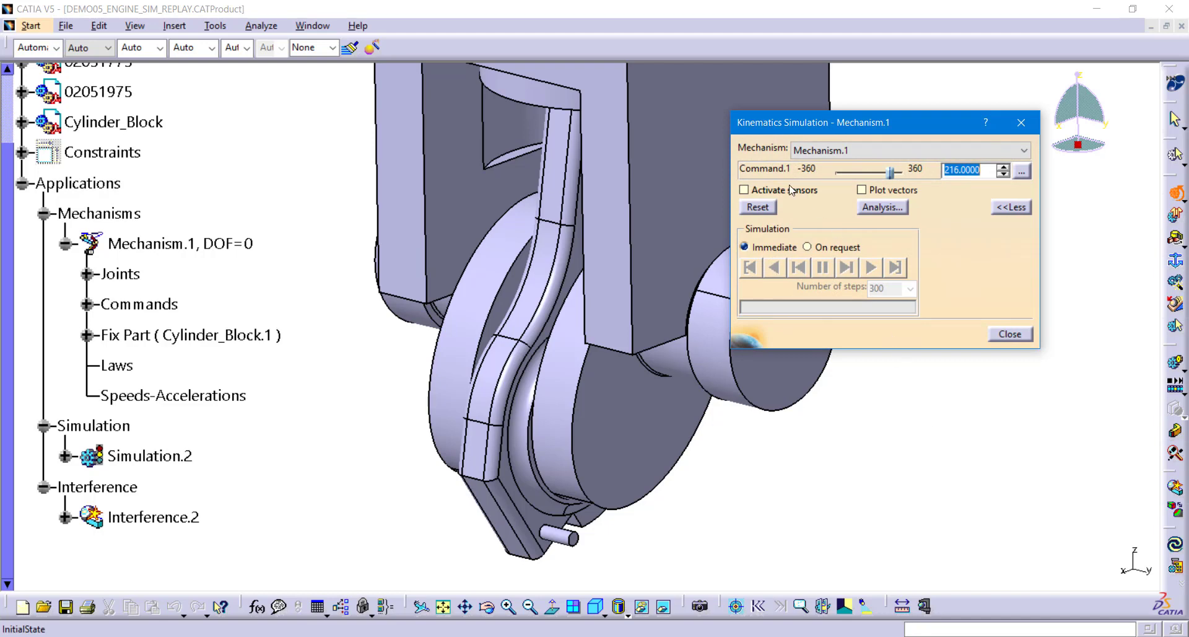
pyautogui.click(768, 192)
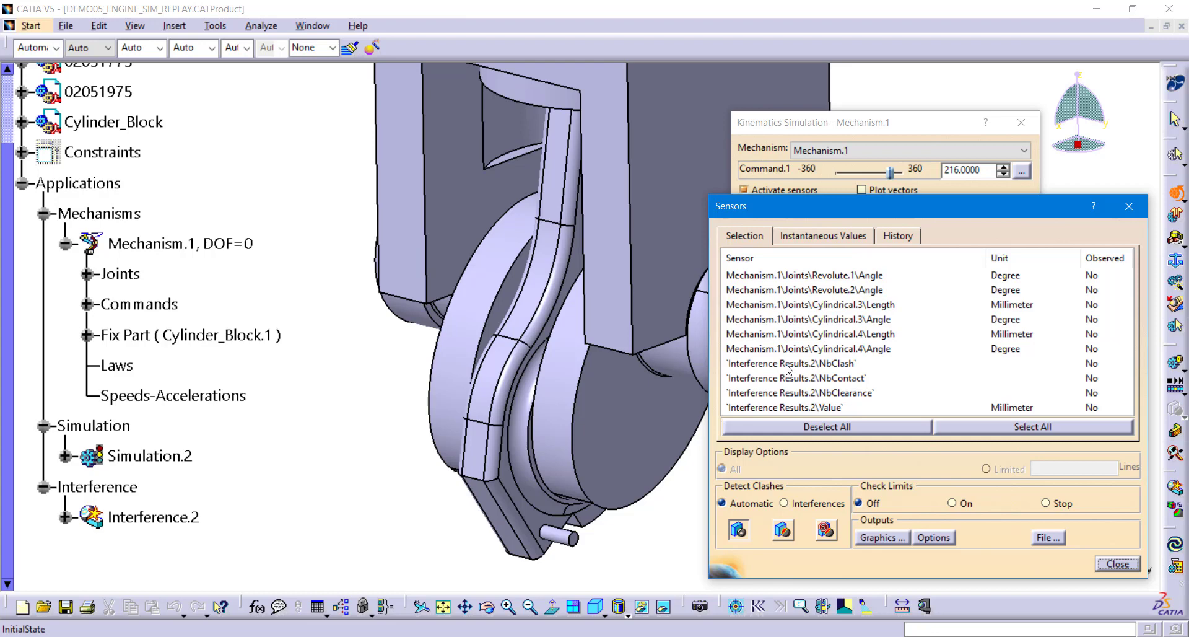
pyautogui.click(834, 364)
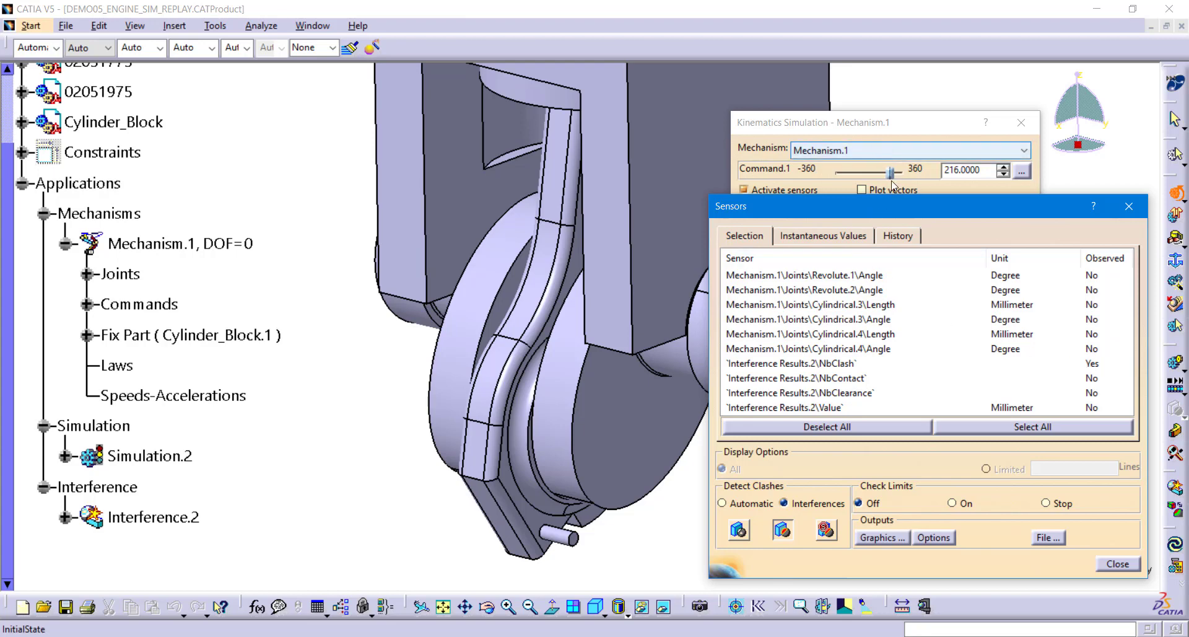
# Step: Switch the simulation to On request with Command.1 at 360 and start playing it, keeping the Sensors dialog clear of the model
pyautogui.moveTo(901, 203); pyautogui.dragTo(330, 183)
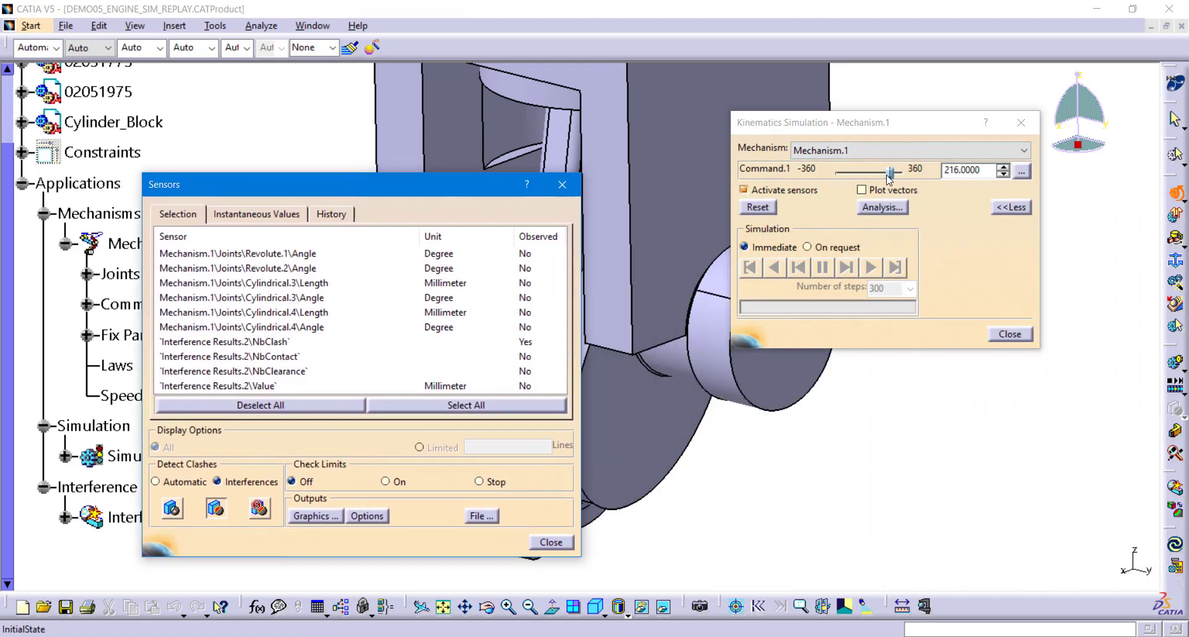
pyautogui.click(808, 248)
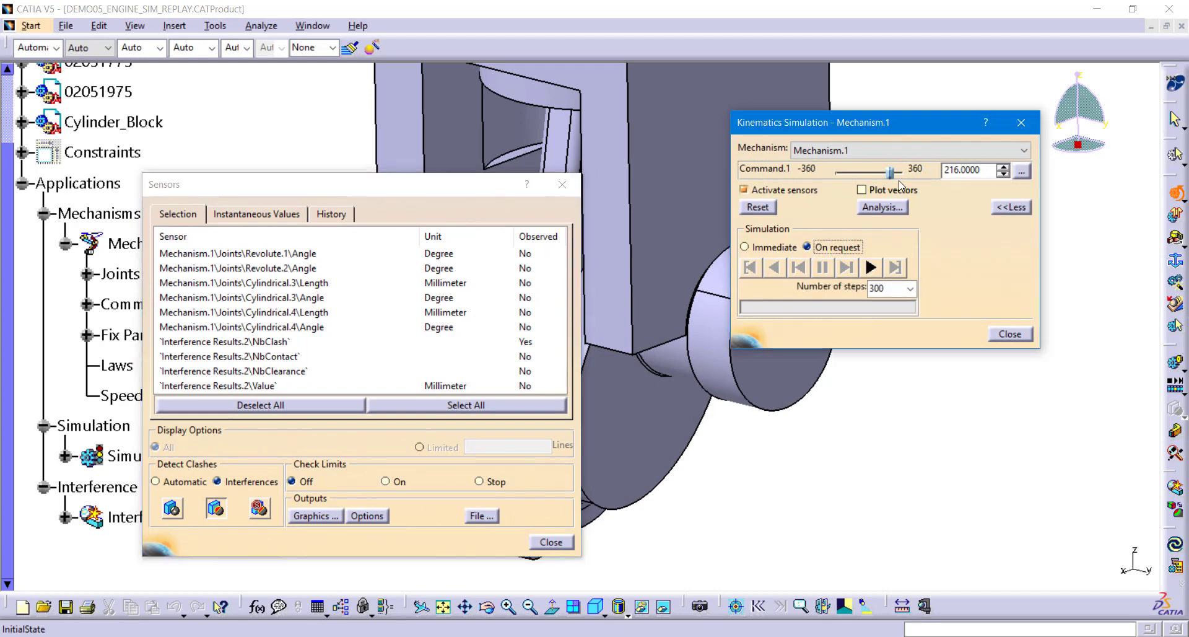
pyautogui.moveTo(893, 178); pyautogui.dragTo(909, 179)
pyautogui.moveTo(461, 185); pyautogui.dragTo(372, 138)
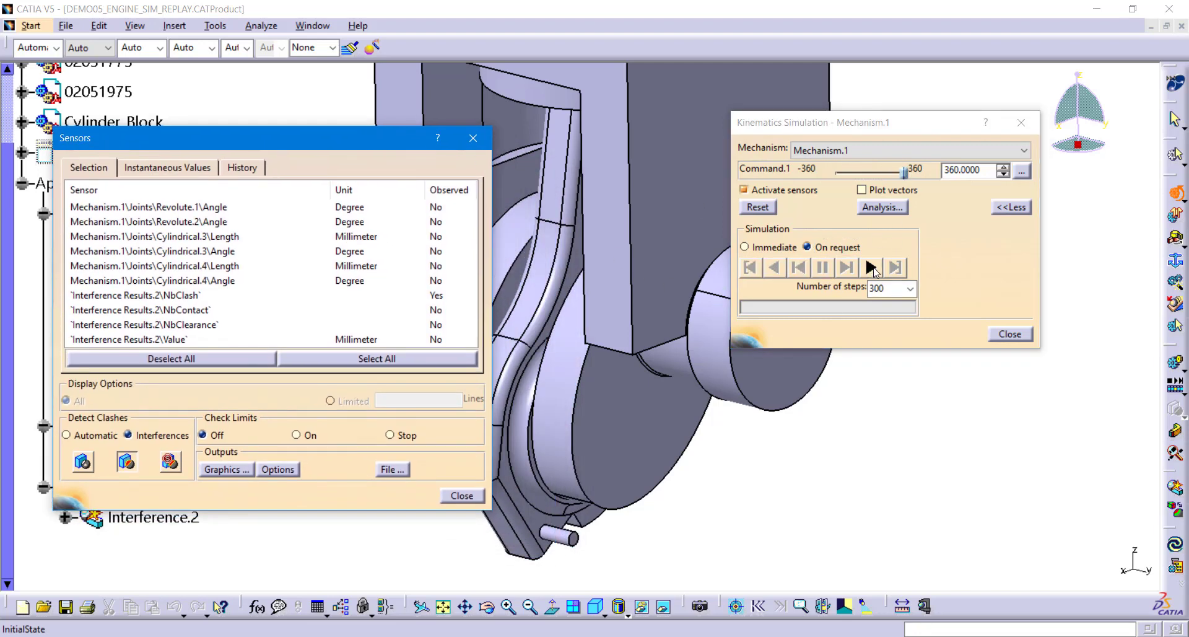
pyautogui.click(873, 270)
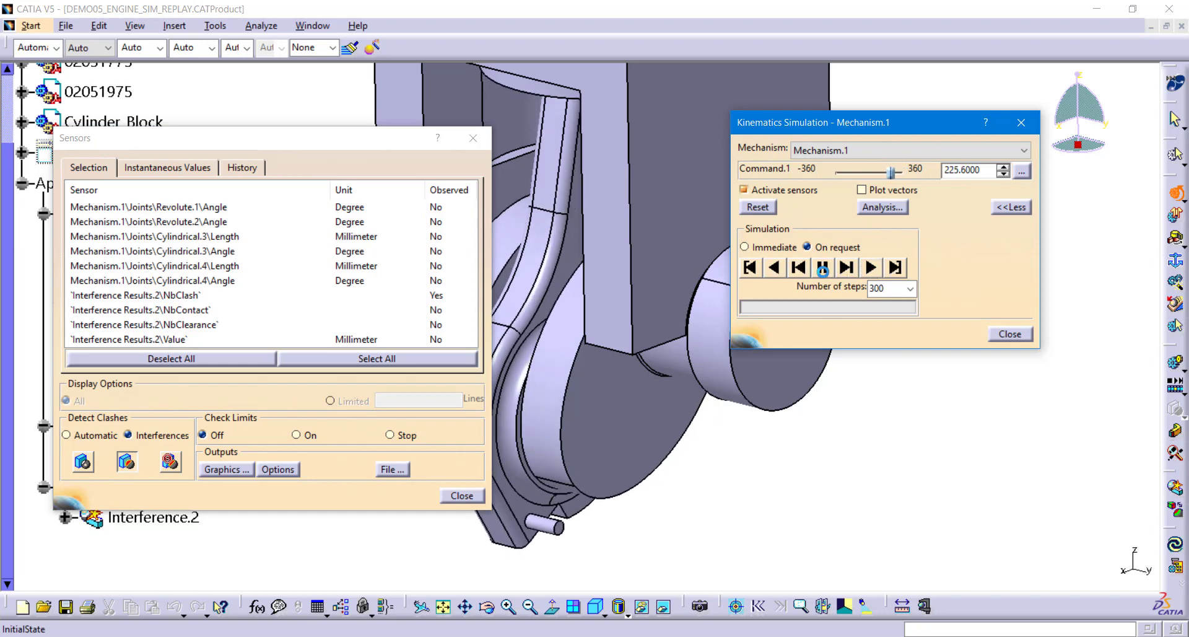
# Step: Set the number of simulation steps to 80 and play the mechanism through to the end
pyautogui.click(909, 288)
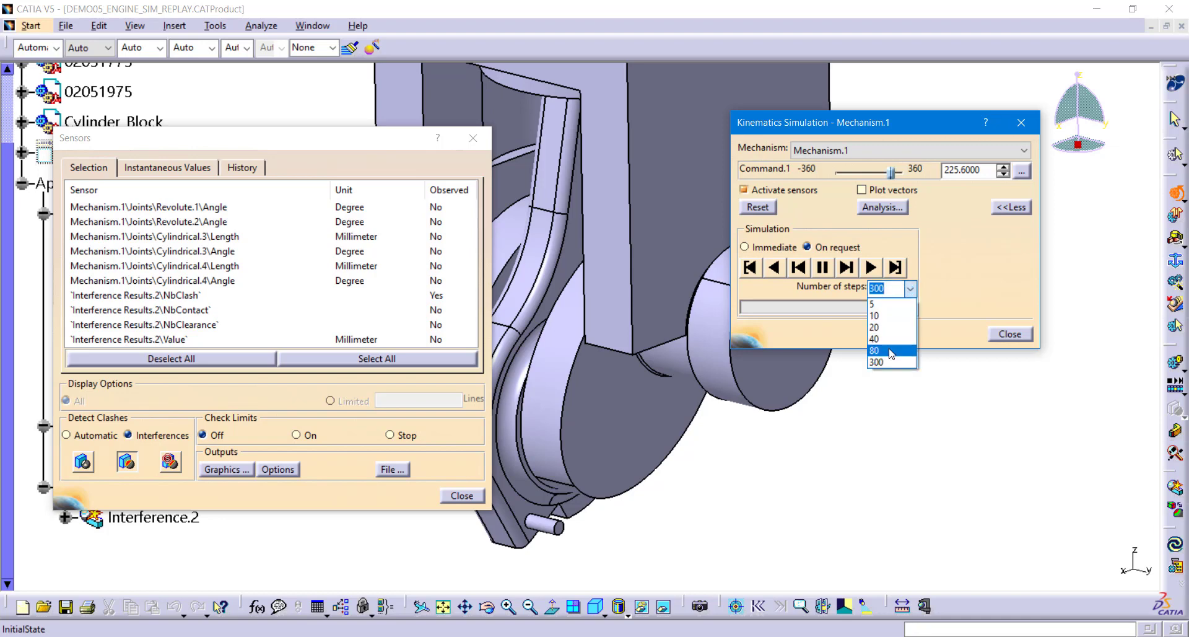
pyautogui.click(890, 351)
pyautogui.click(871, 267)
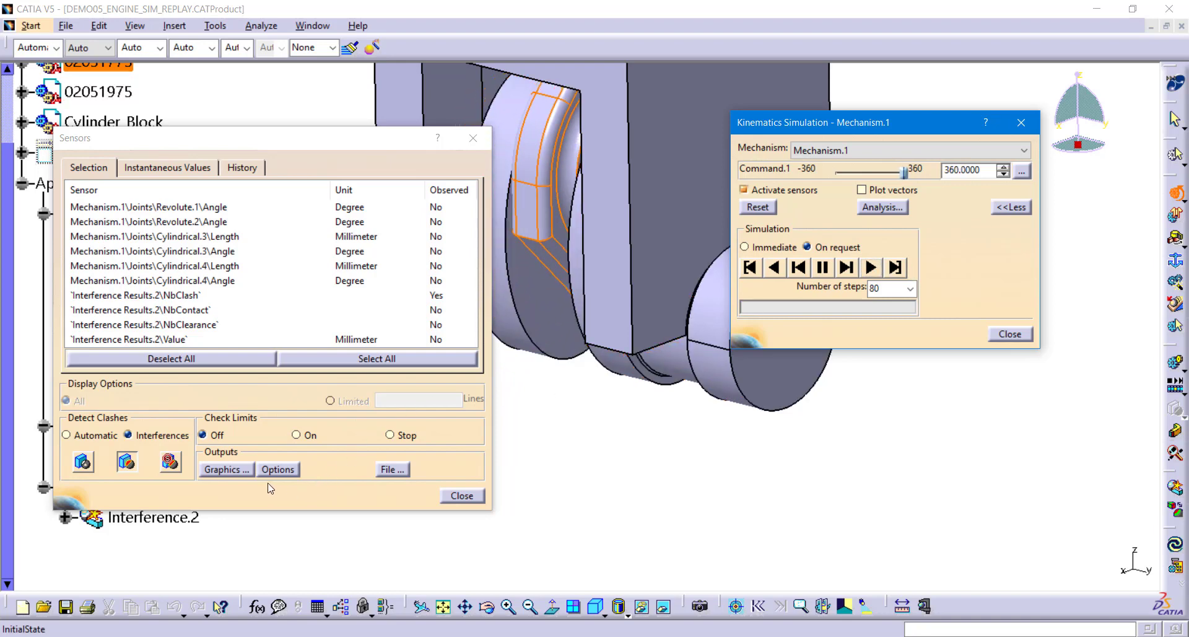
# Step: Examine the graph of the NbClash sensor over the simulation, then close the graph and the kinematics simulation
pyautogui.click(227, 470)
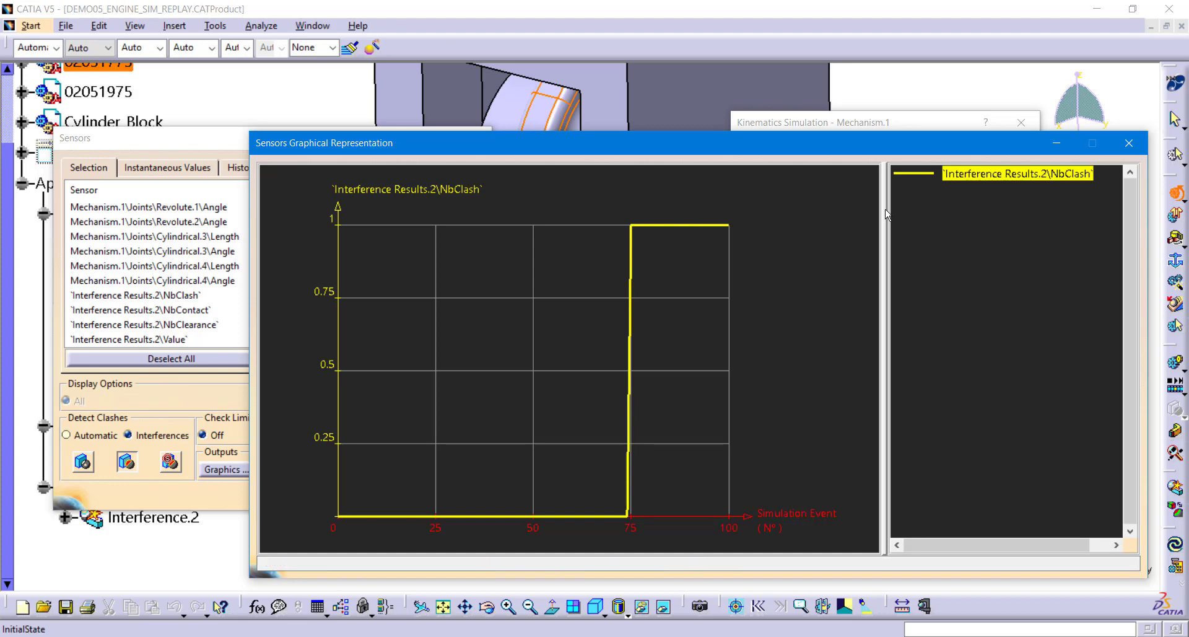
pyautogui.click(1128, 143)
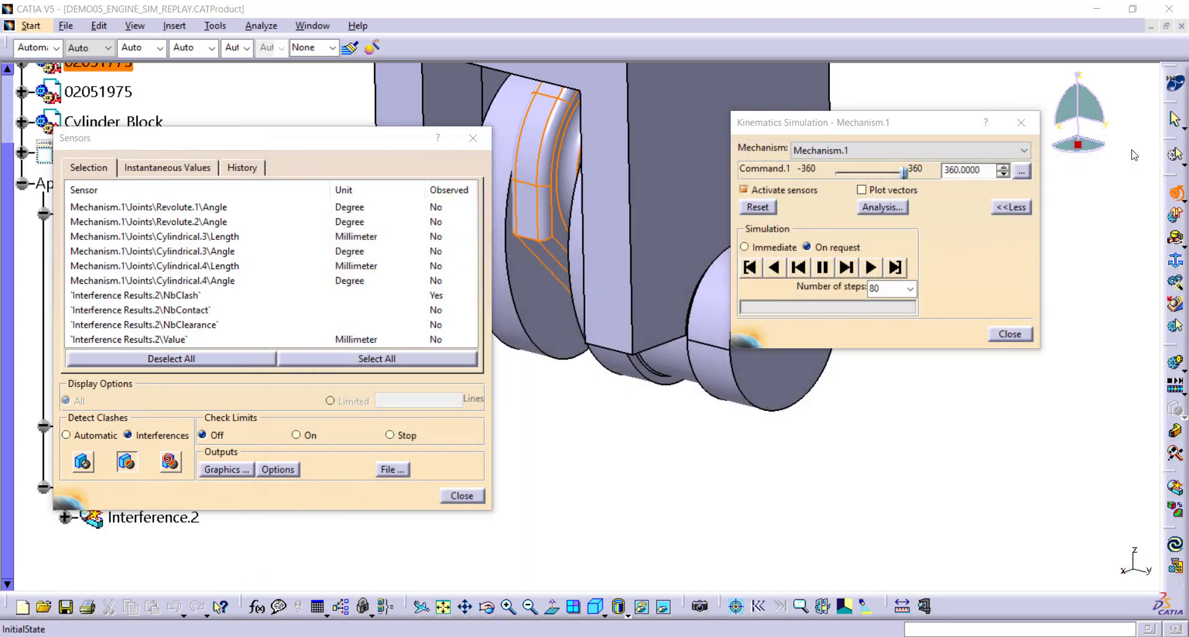
pyautogui.click(1009, 334)
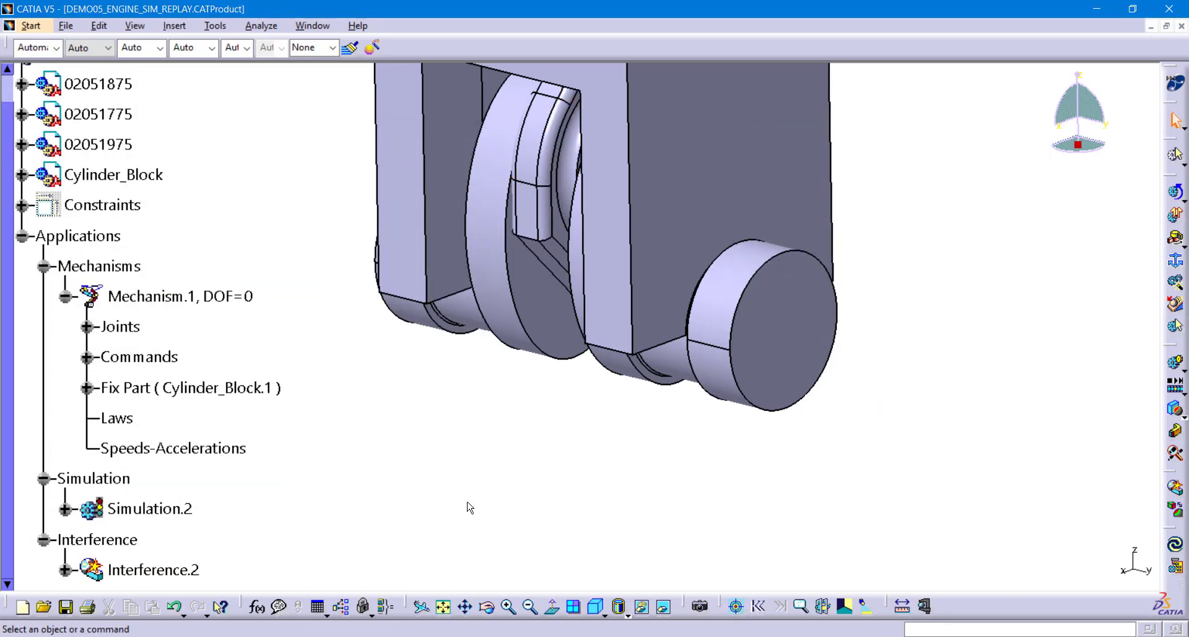
# Step: Collapse the Mechanism.1, Mechanisms, Simulation and Interference branches of the specification tree
pyautogui.click(66, 297)
pyautogui.click(43, 266)
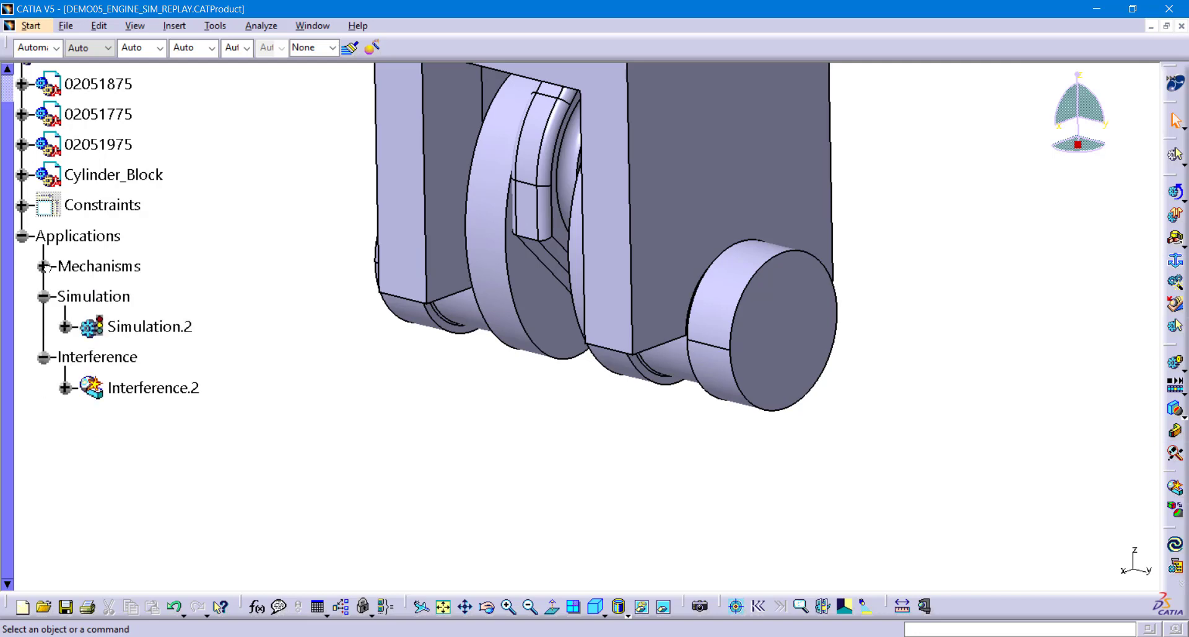
pyautogui.click(44, 296)
pyautogui.click(43, 327)
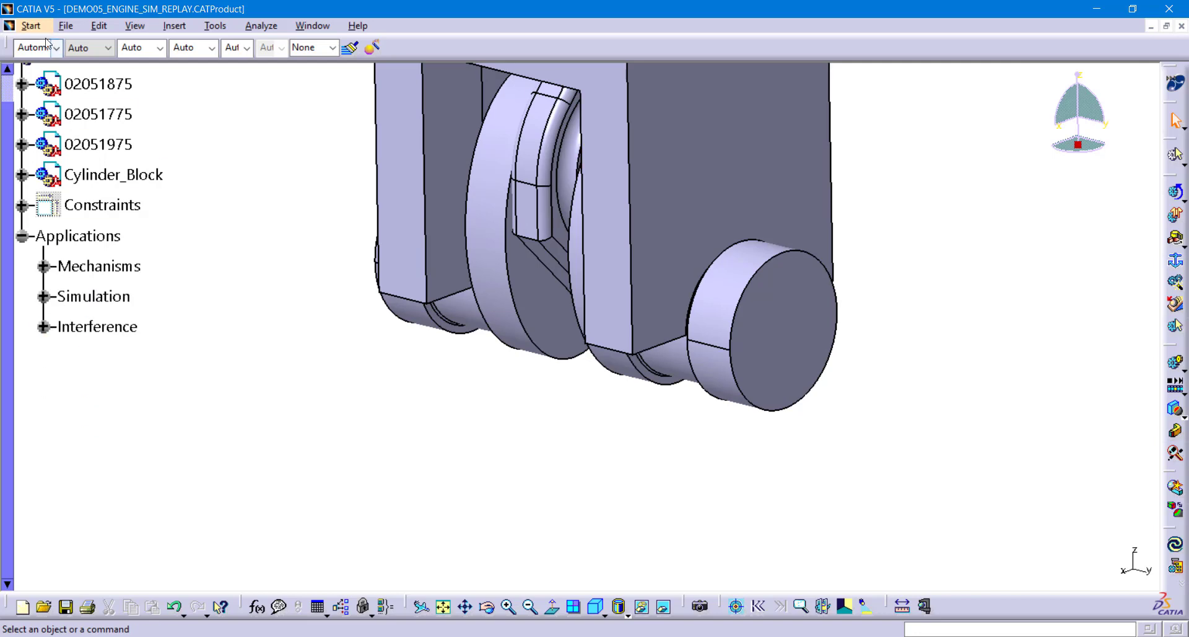
# Step: Switch to the Assembly Design workbench
pyautogui.click(31, 25)
pyautogui.moveTo(55, 62)
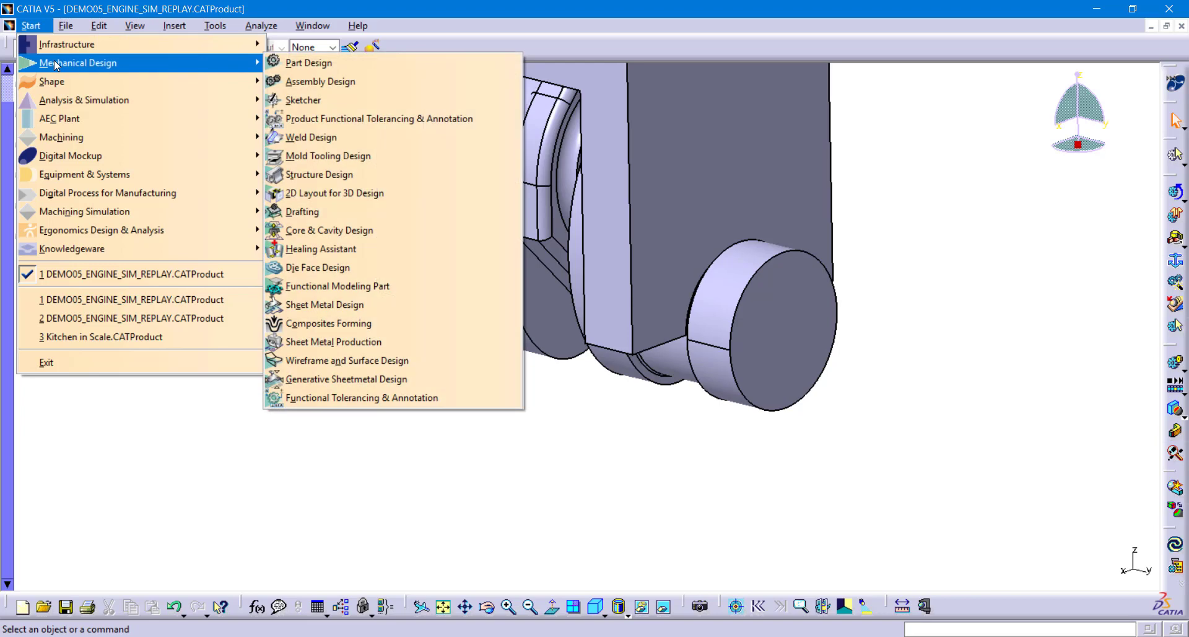
pyautogui.click(357, 85)
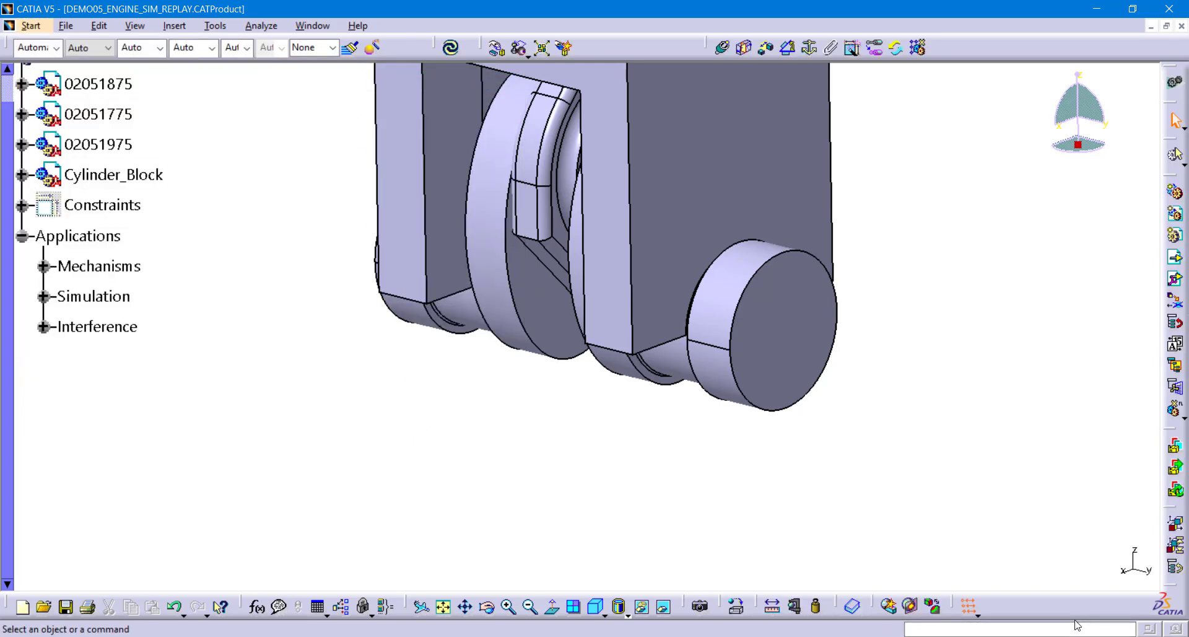
# Step: Undock the Move toolbar beside the engine model and start the Manipulation command, placing its dialog next to the model
pyautogui.moveTo(720, 303); pyautogui.dragTo(706, 387, button='middle')
pyautogui.moveTo(484, 47); pyautogui.dragTo(409, 147)
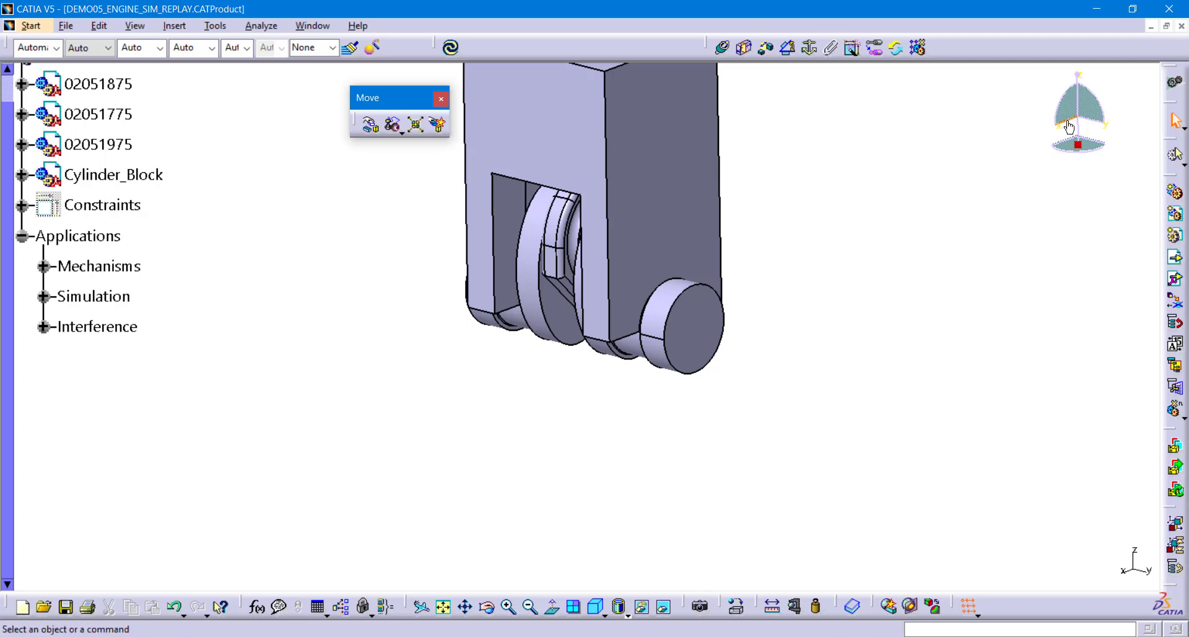
pyautogui.click(370, 124)
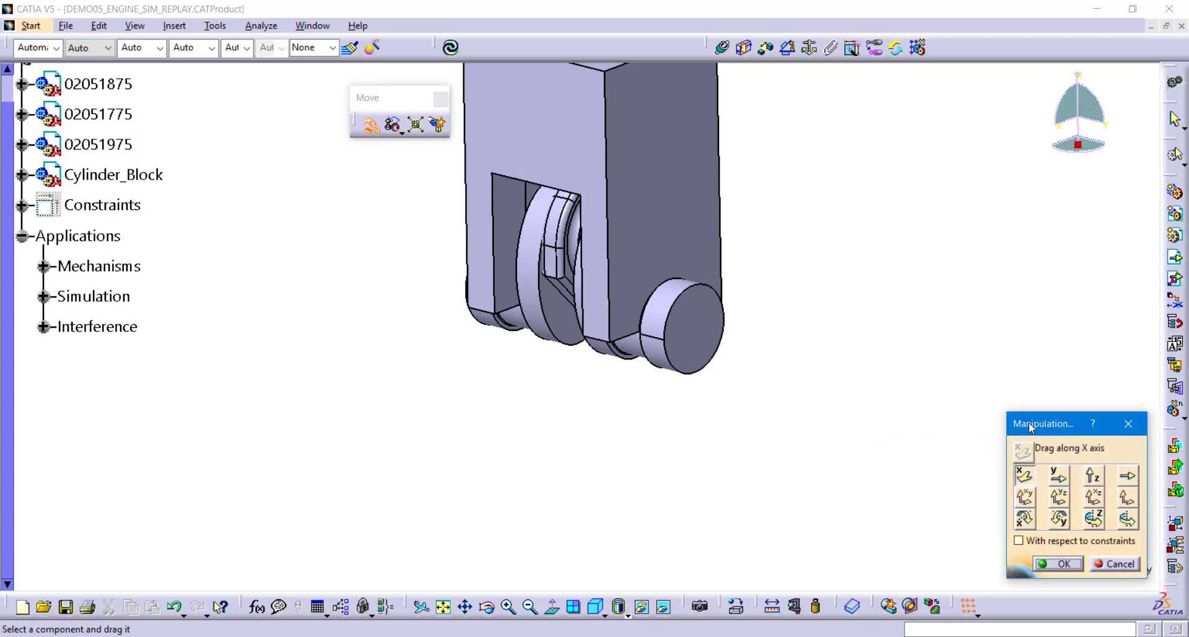
pyautogui.moveTo(1033, 430); pyautogui.dragTo(846, 247)
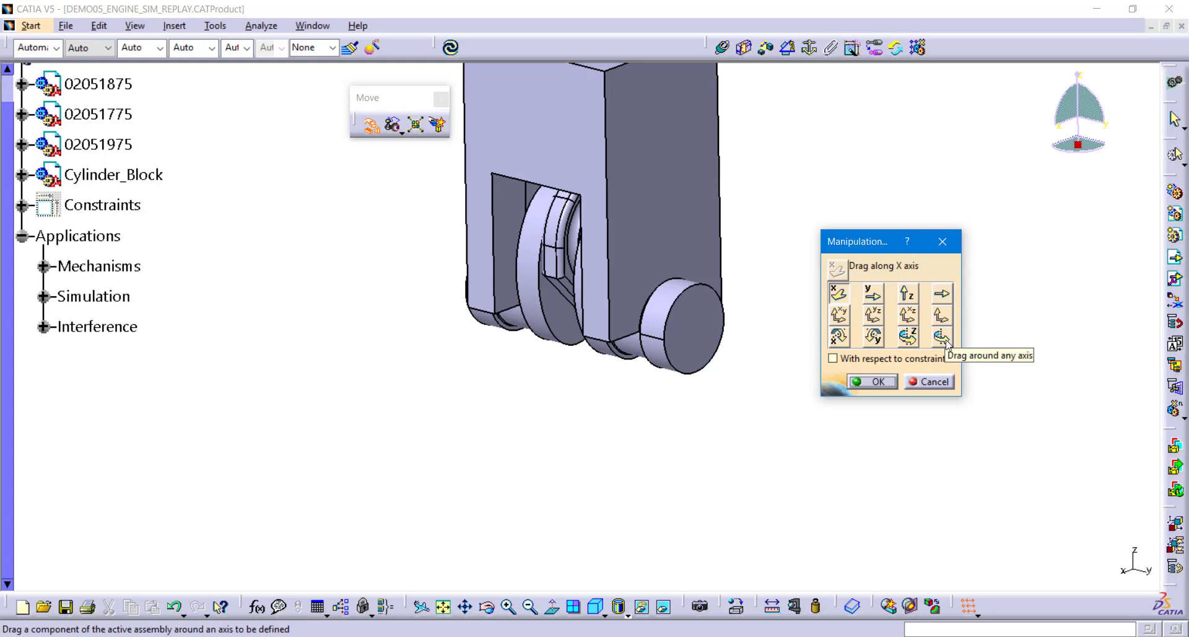
# Step: Set the manipulation to drag around any axis and pick the axis of crankshaft 02051975's end journal as rotation axis
pyautogui.moveTo(774, 312); pyautogui.dragTo(753, 449, button='middle')
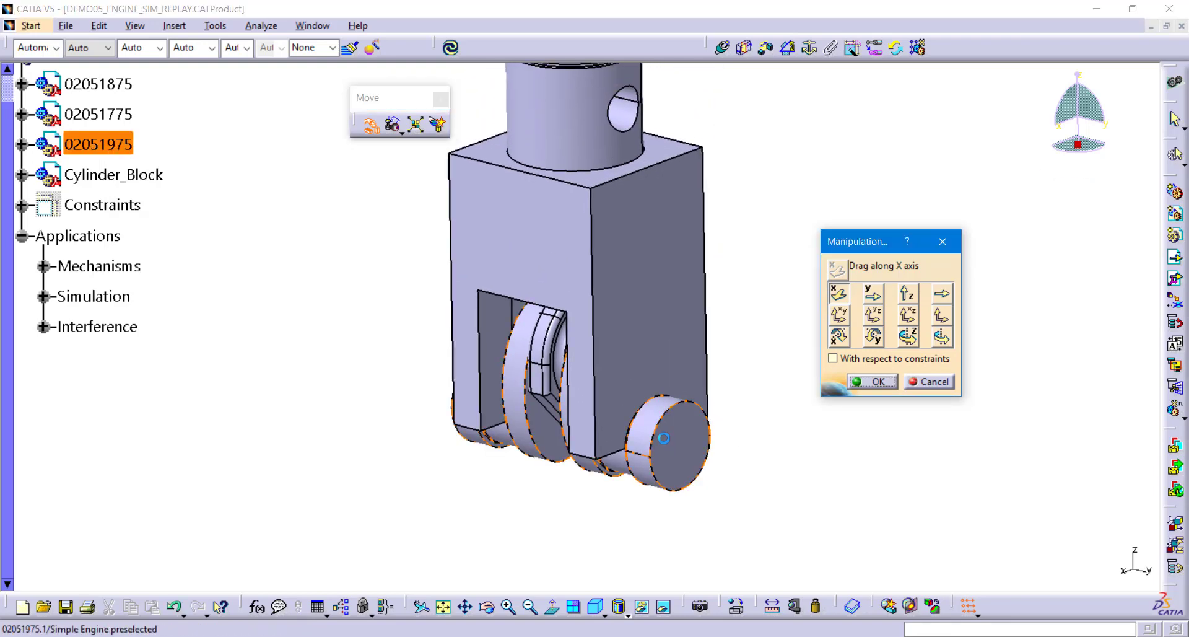
pyautogui.click(941, 338)
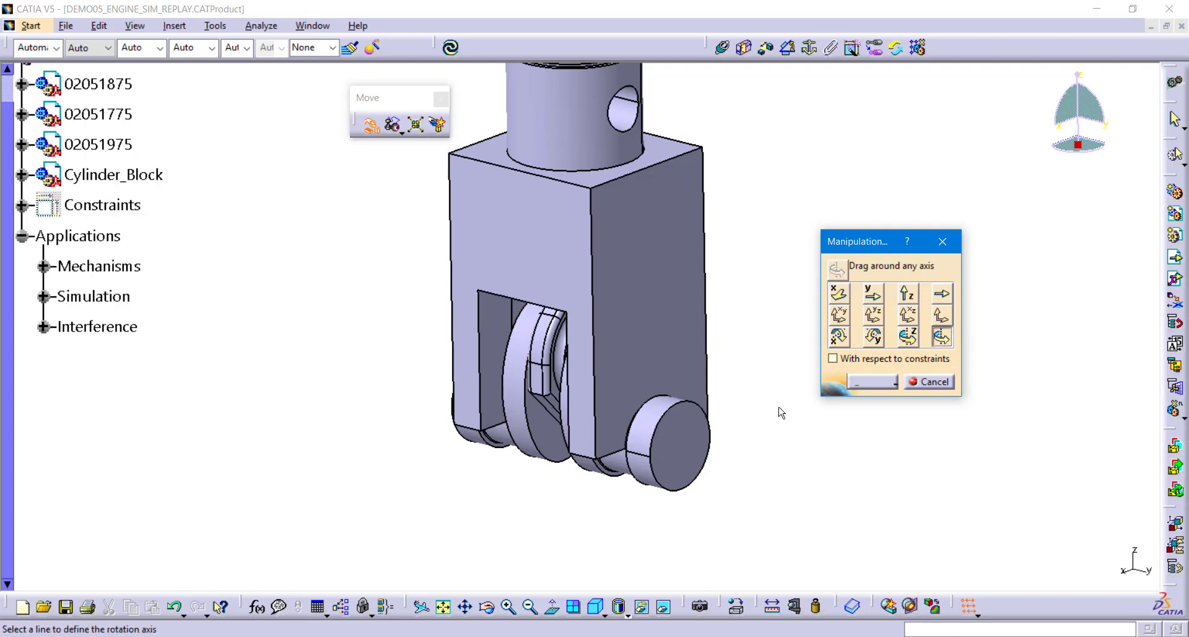
pyautogui.click(647, 430)
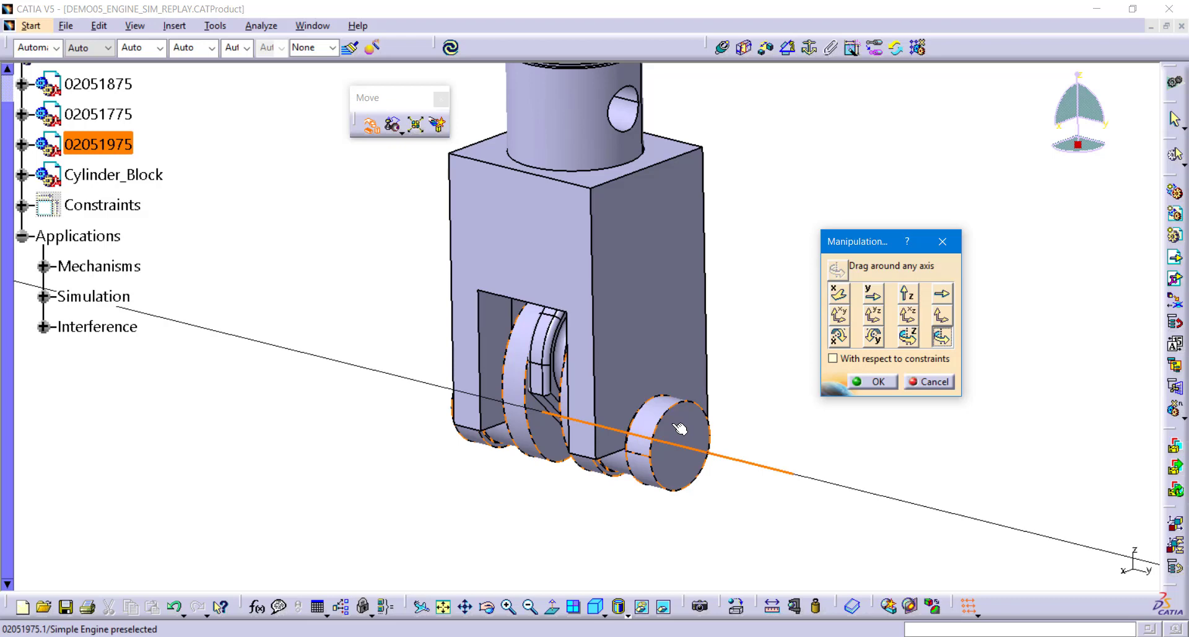
# Step: Rotate crankshaft 02051975 about the chosen axis with respect to constraints so that the connecting rod and piston move along
pyautogui.moveTo(680, 428)
pyautogui.mouseDown()
pyautogui.moveTo(691, 464)
pyautogui.moveTo(680, 467)
pyautogui.moveTo(694, 466)
pyautogui.moveTo(674, 425)
pyautogui.mouseUp()
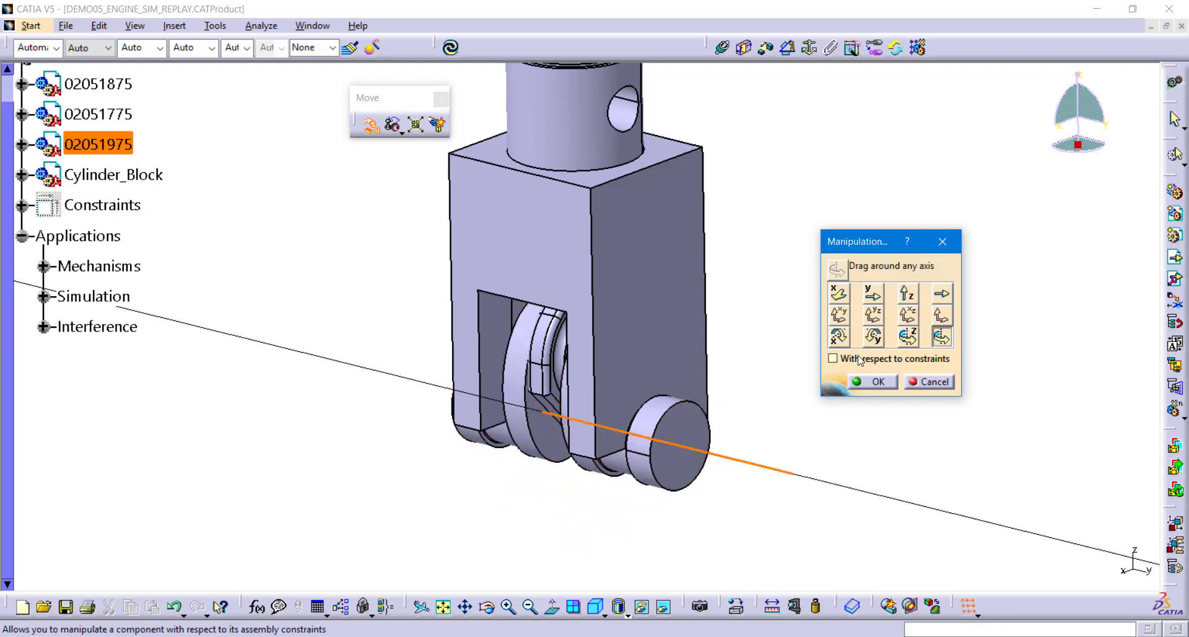
pyautogui.click(845, 359)
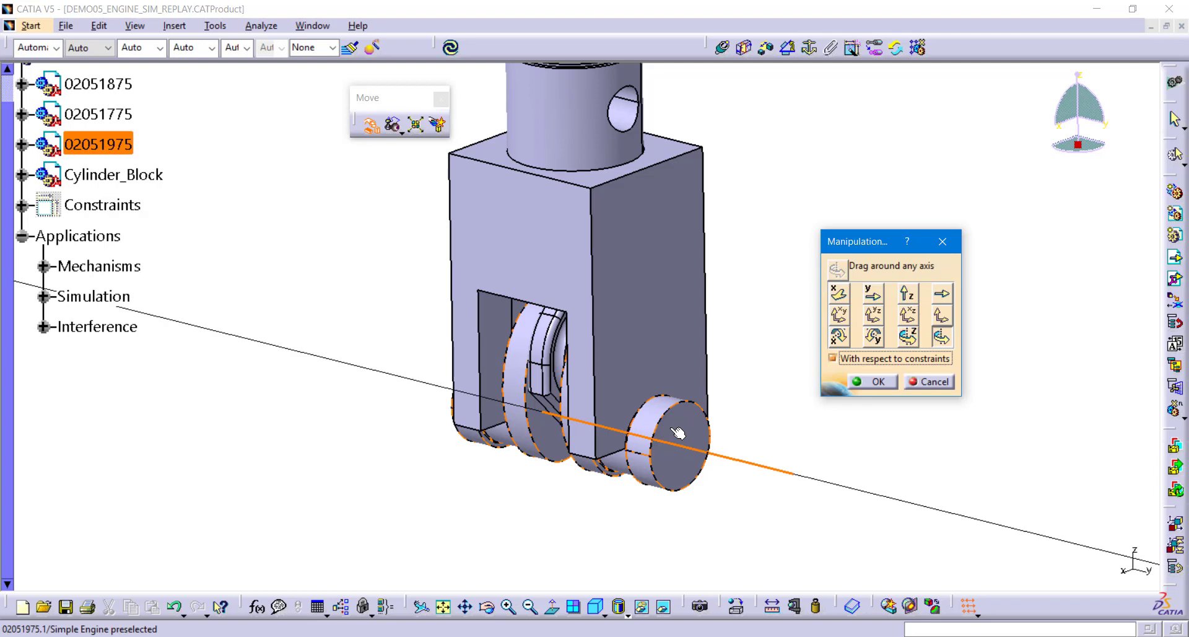
pyautogui.moveTo(678, 432); pyautogui.dragTo(669, 460)
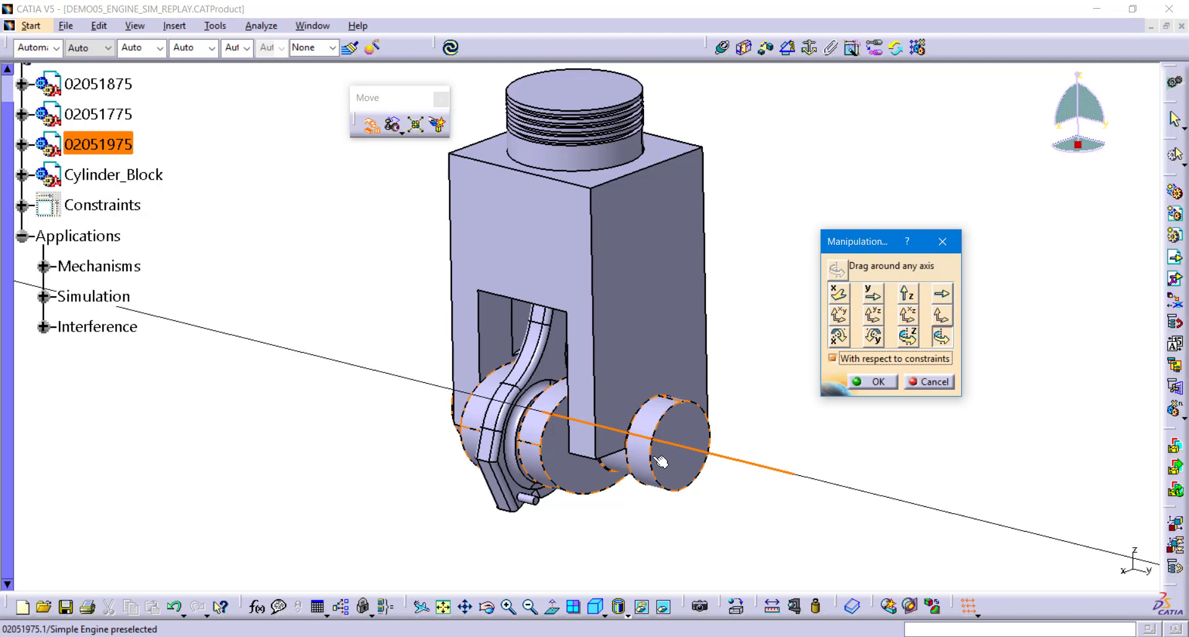
# Step: Turn on stopping the manipulation on clash and rotate crankshaft 02051975 back about its axis against connecting rod 02051775
pyautogui.click(442, 133)
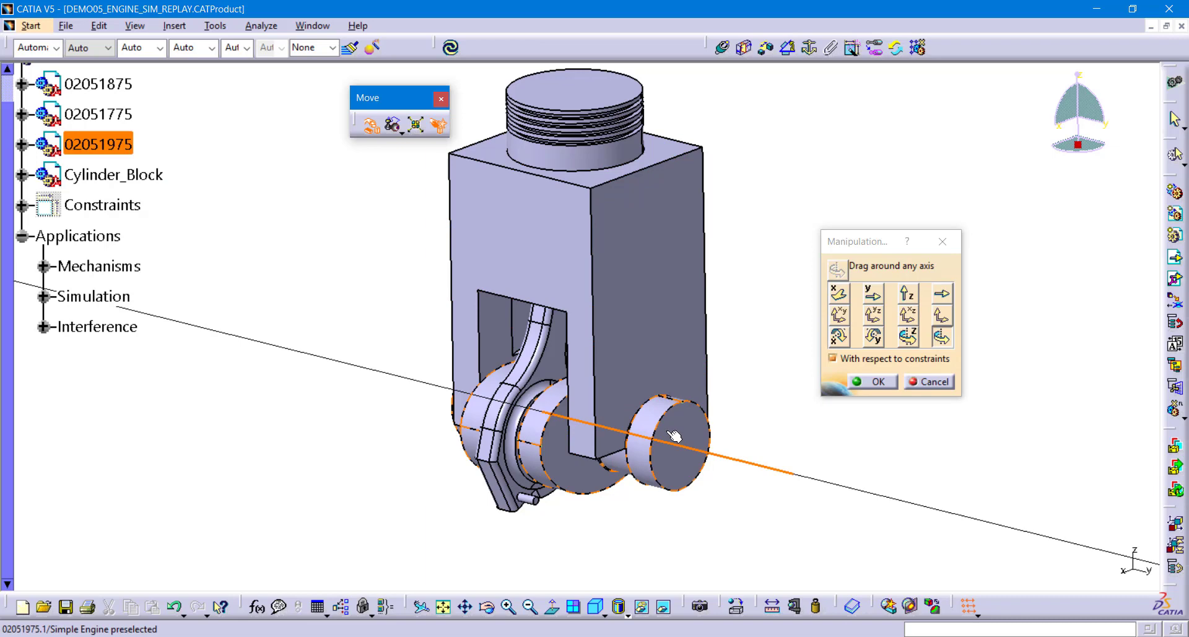
pyautogui.moveTo(674, 436); pyautogui.dragTo(703, 416)
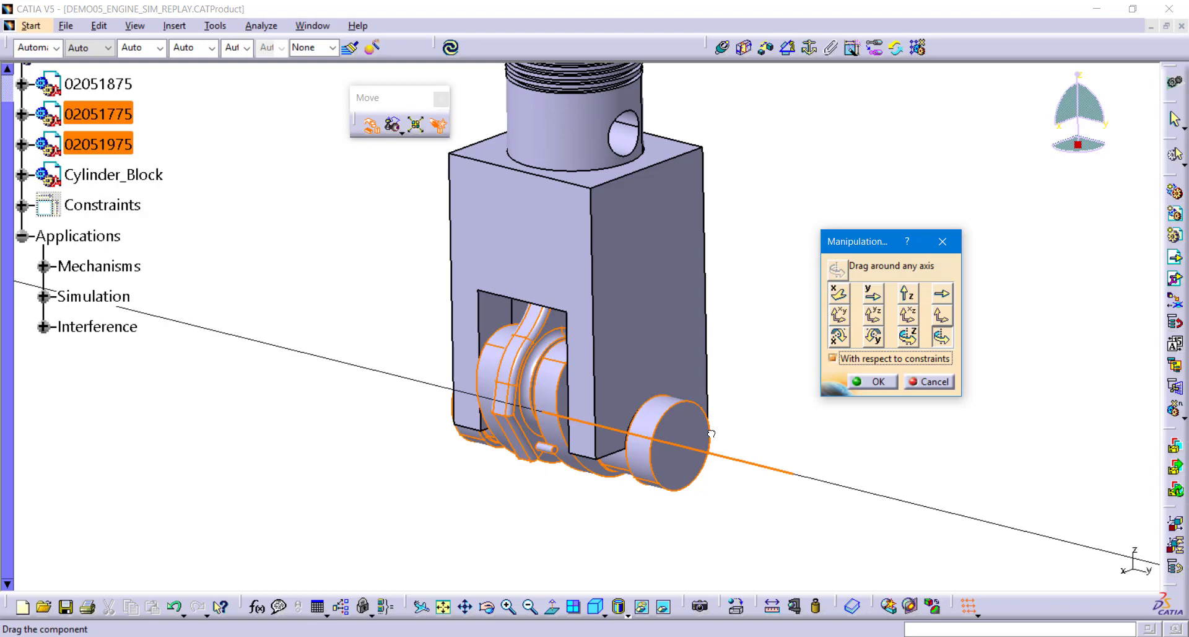
pyautogui.moveTo(711, 433)
pyautogui.mouseDown()
pyautogui.moveTo(722, 450)
pyautogui.moveTo(677, 433)
pyautogui.moveTo(672, 467)
pyautogui.moveTo(669, 436)
pyautogui.moveTo(710, 442)
pyautogui.mouseUp()
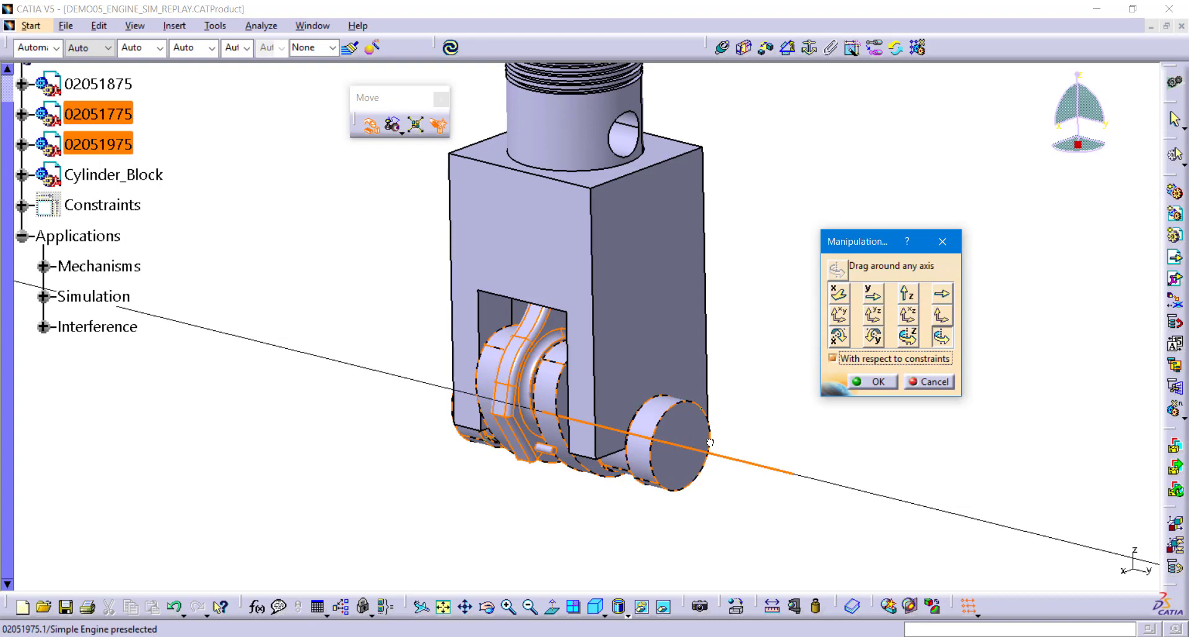